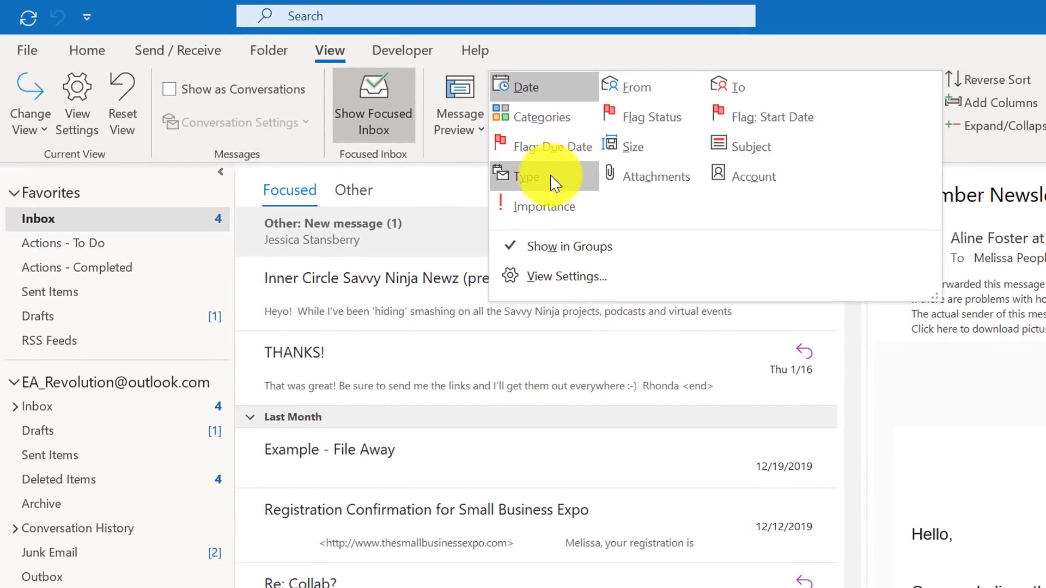
# Arrange the inbox by Type and collapse all groups to leave only the Message and Meeting Request headings
pyautogui.click(552, 177)
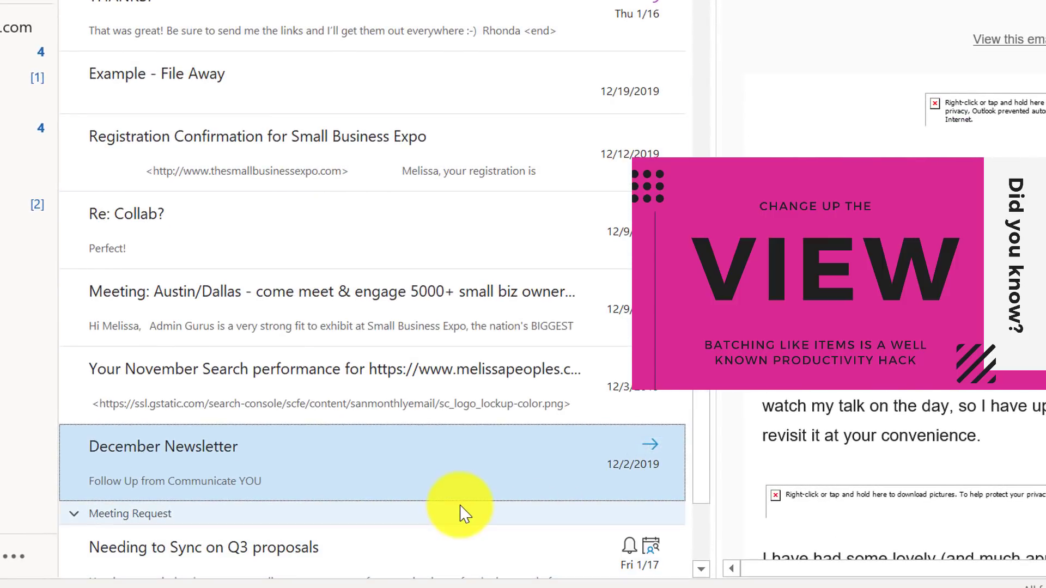
pyautogui.click(462, 515)
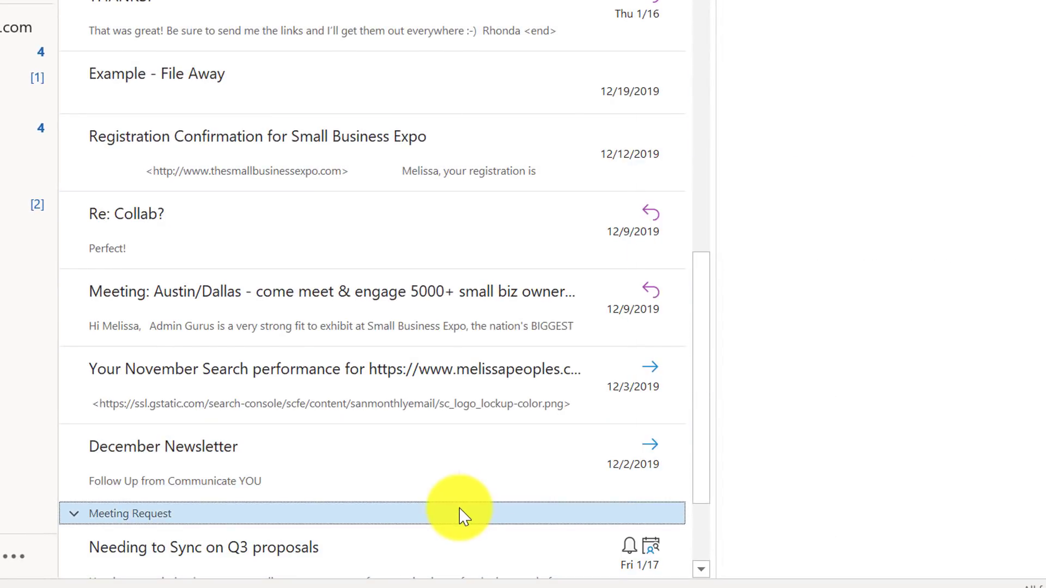
pyautogui.rightClick(461, 514)
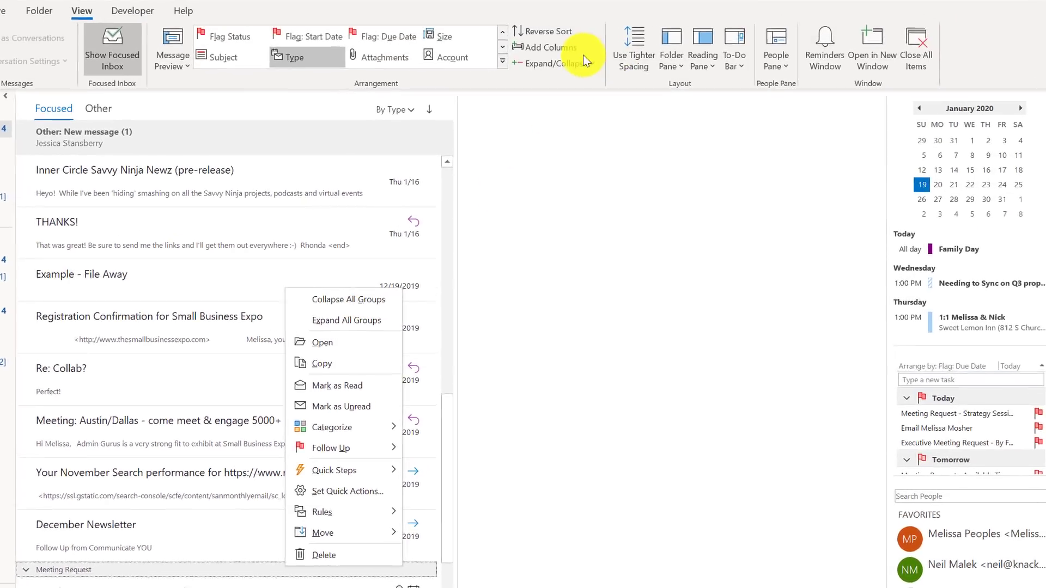
pyautogui.click(571, 61)
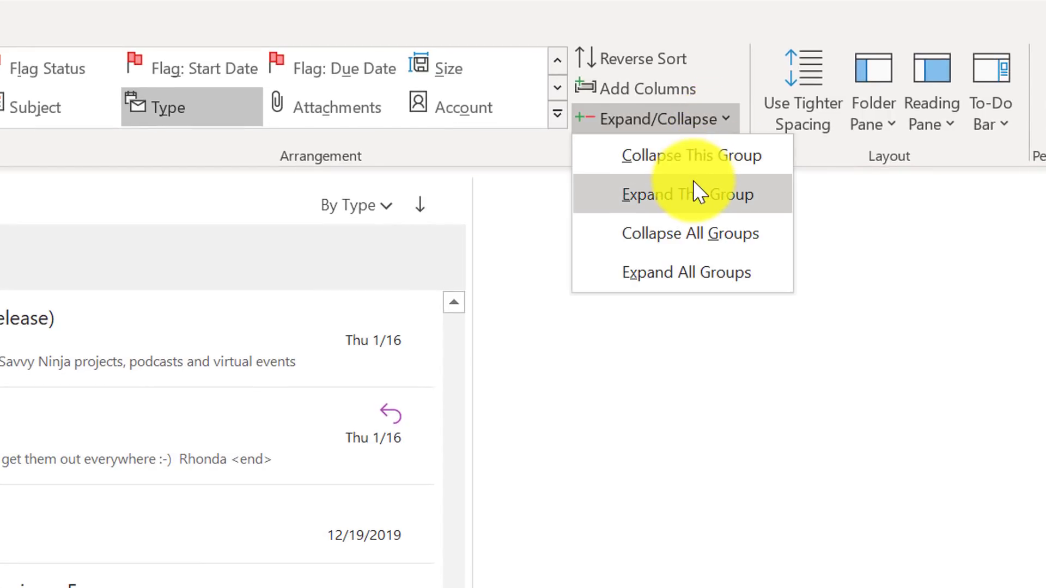
pyautogui.click(681, 235)
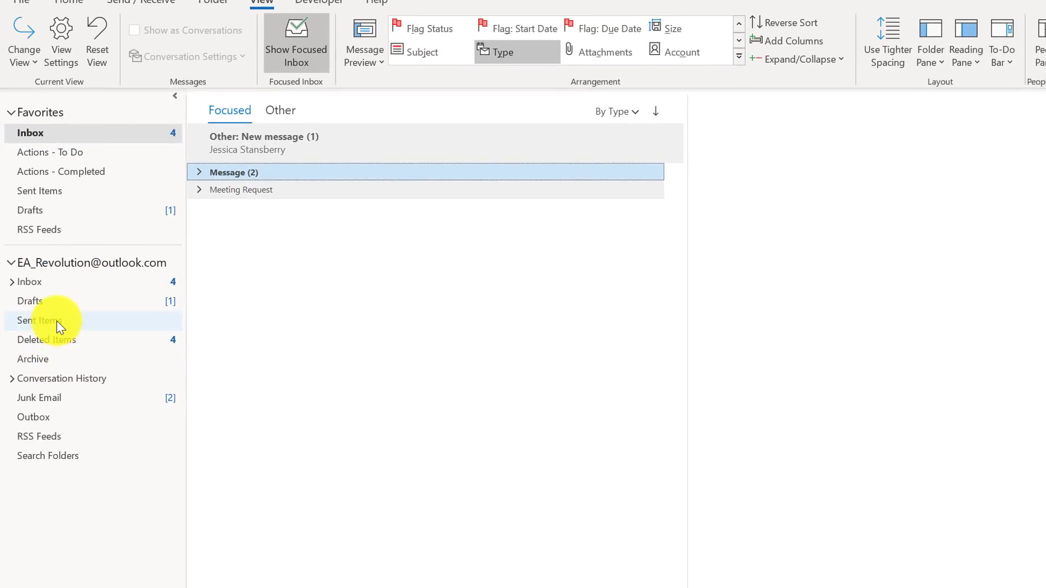
# Open Sent Items and arrange the sent messages by recipient (To)
pyautogui.click(58, 321)
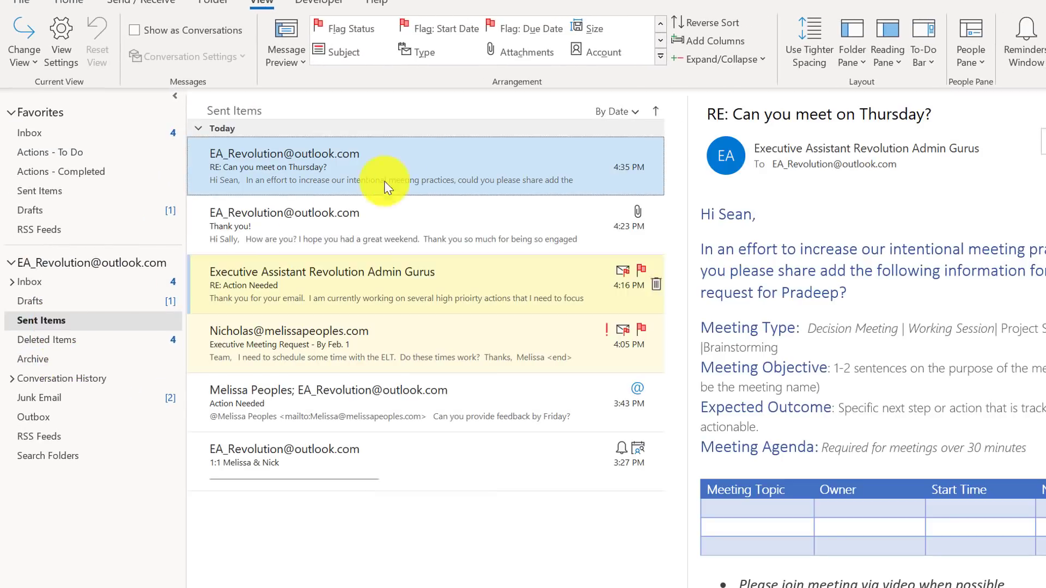
pyautogui.rightClick(434, 129)
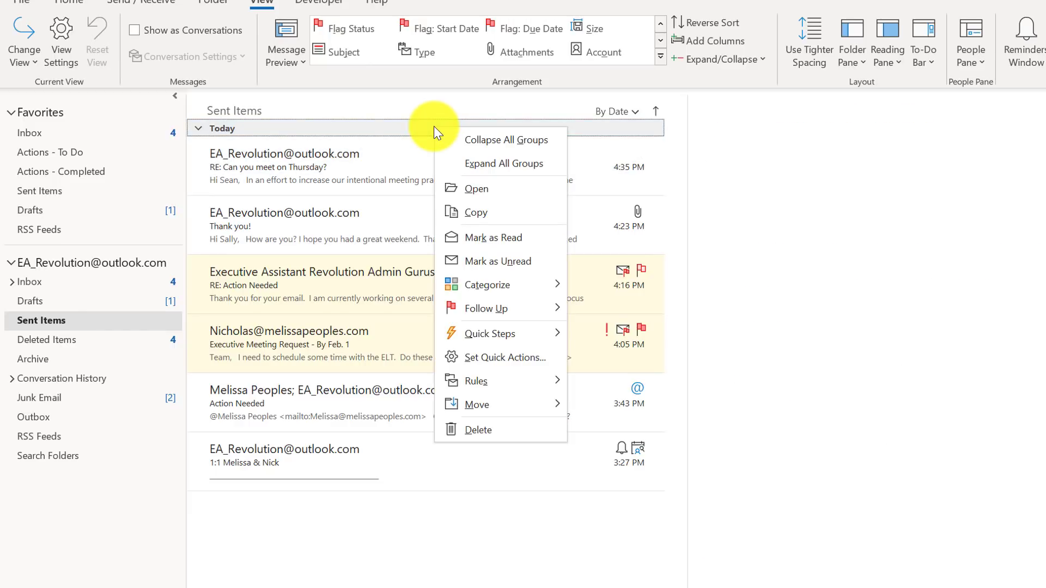
pyautogui.click(664, 54)
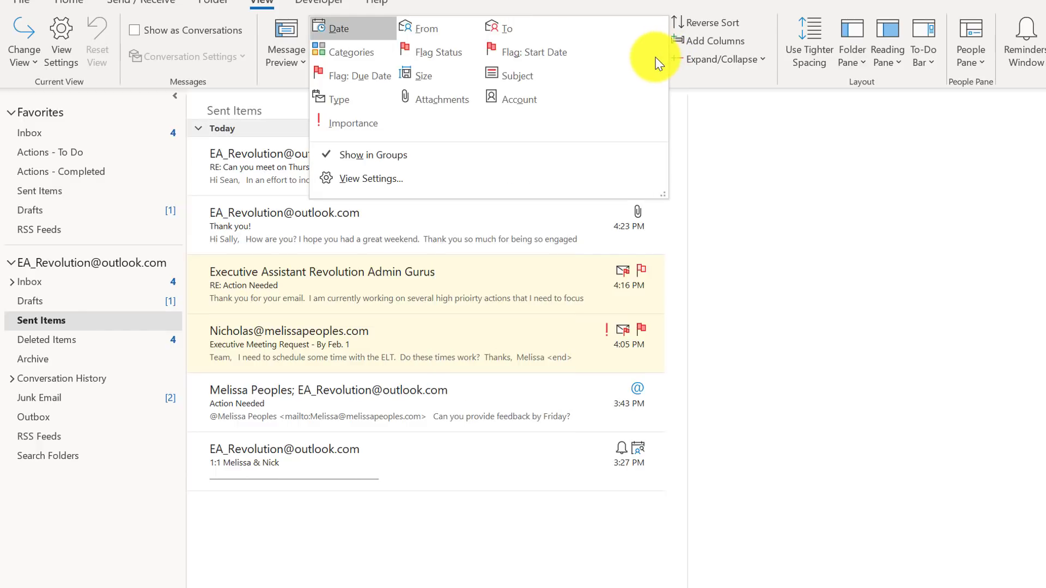
pyautogui.click(525, 34)
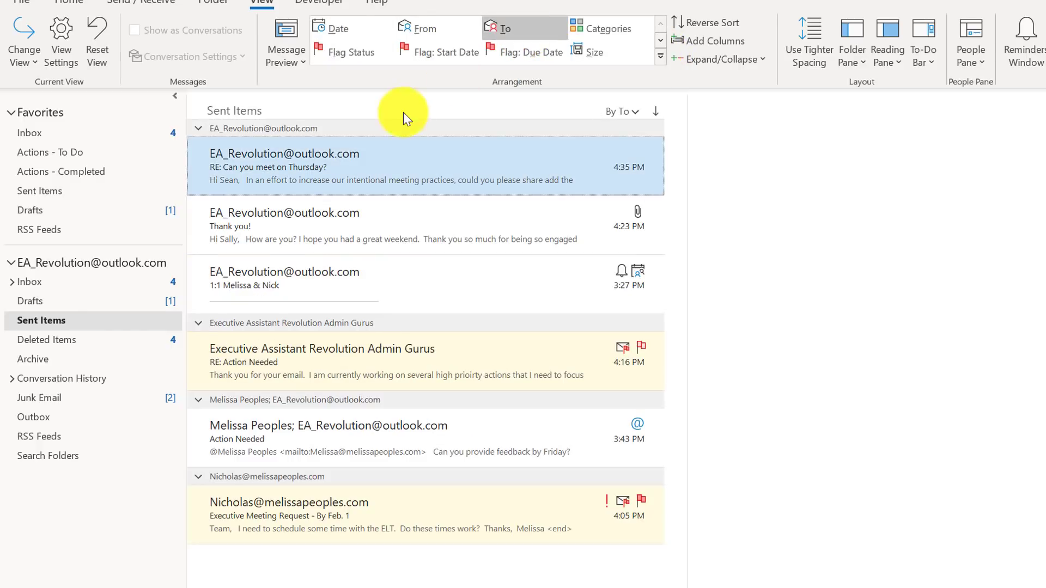
# Collapse all recipient groups, then expand the one holding the Executive Meeting Request message
pyautogui.rightClick(394, 128)
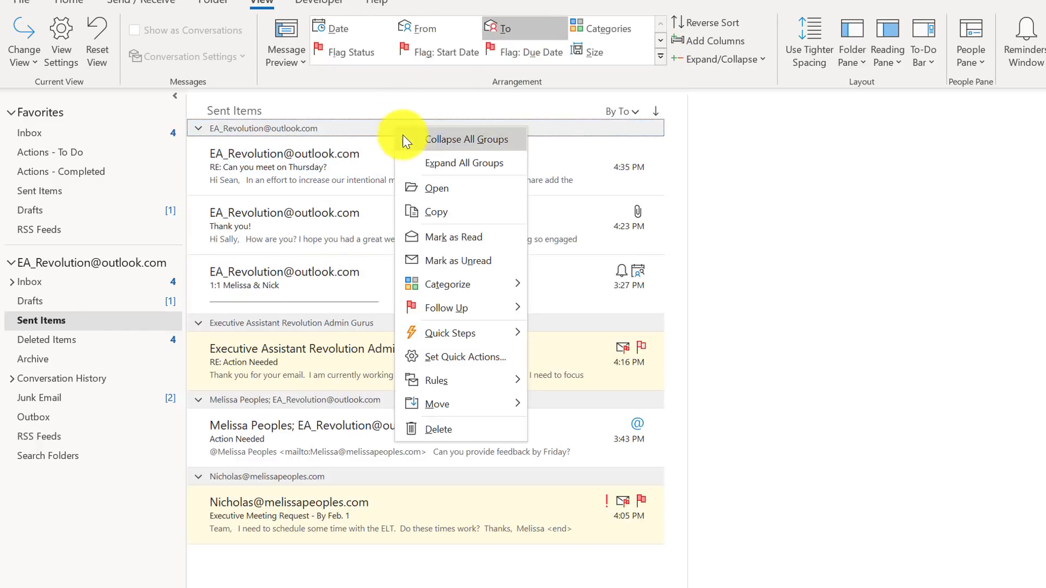
pyautogui.click(470, 140)
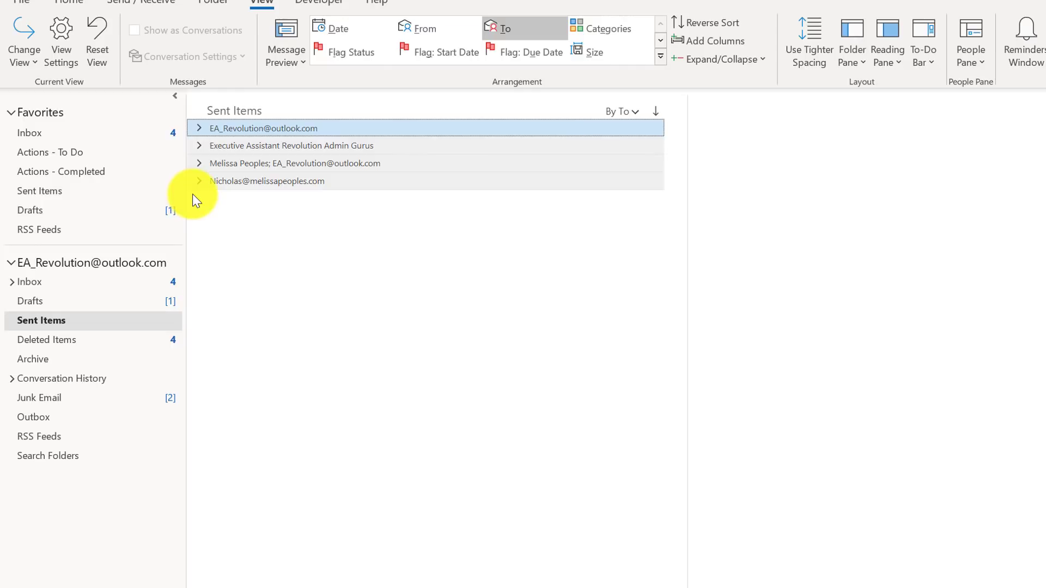
pyautogui.click(200, 182)
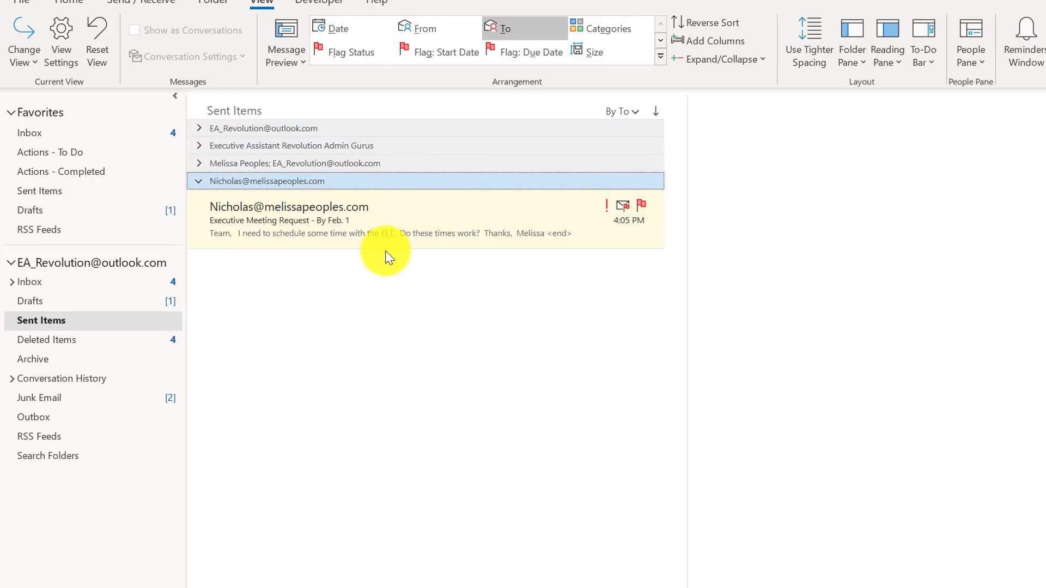
# Review the New Items list on the Home tab, then dismiss it
pyautogui.click(69, 2)
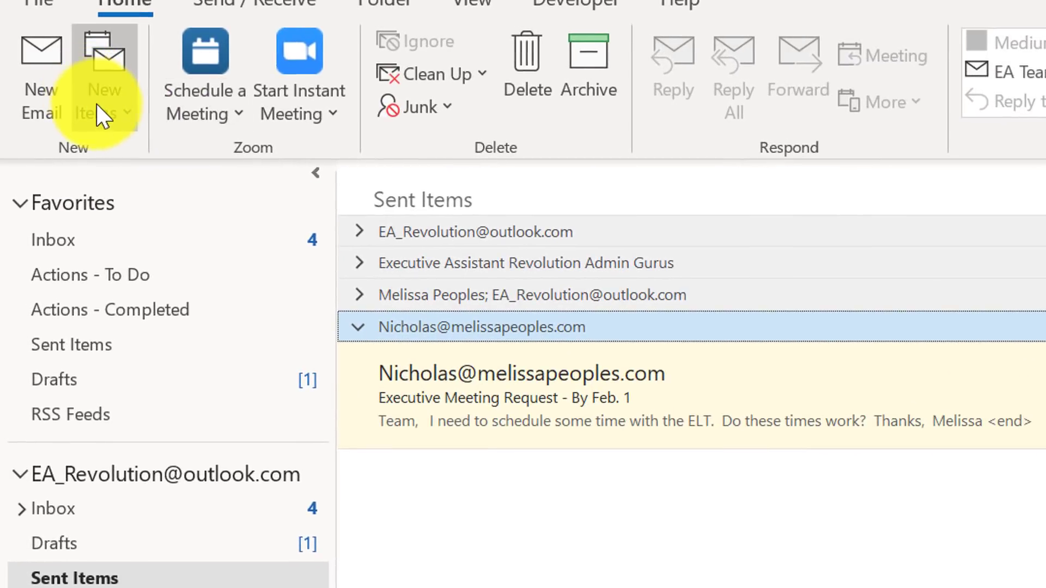
pyautogui.click(100, 116)
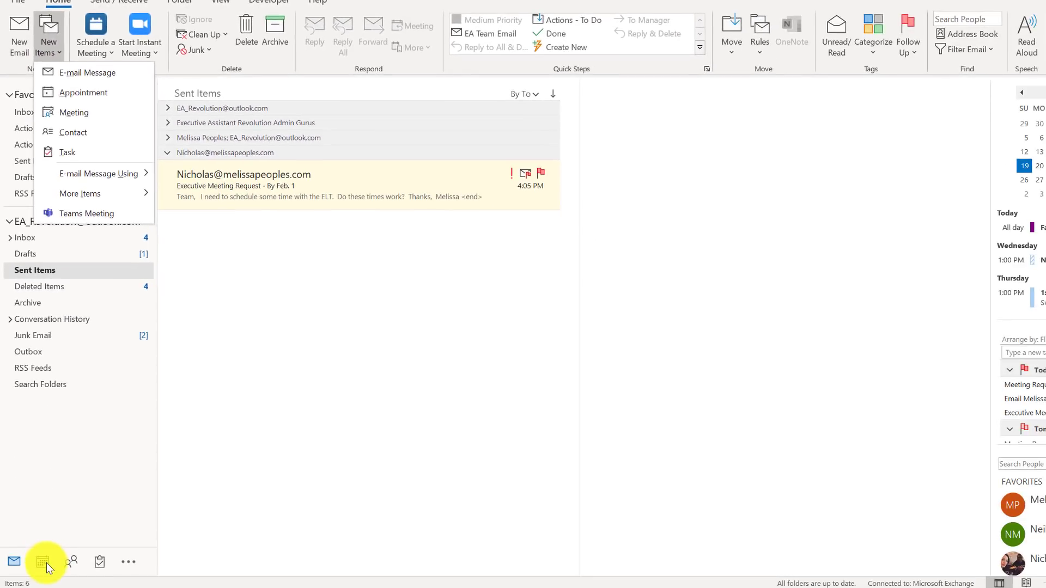
pyautogui.click(46, 564)
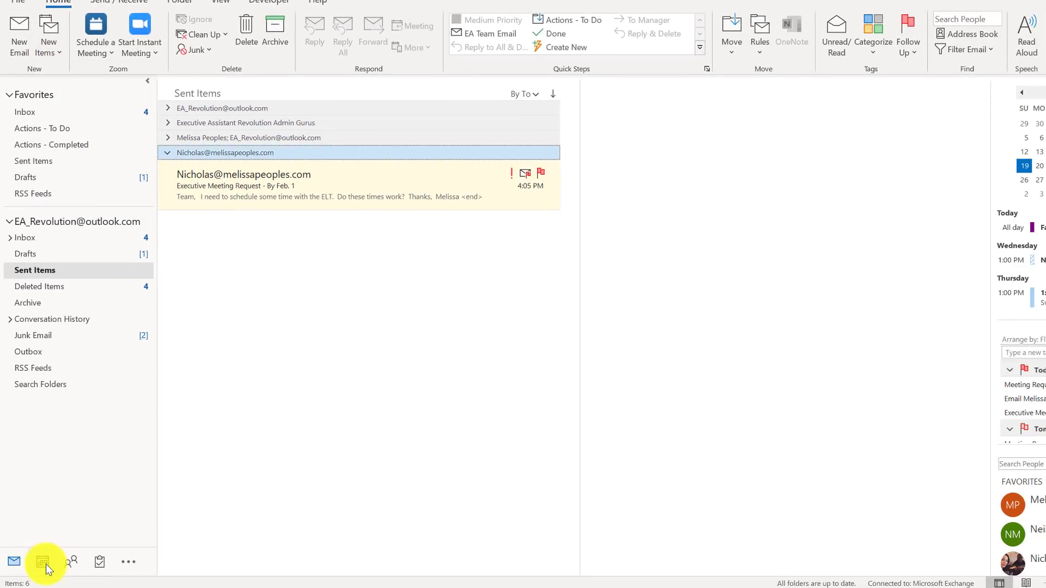
# Switch to the Calendar and review its new item types and quick-launch shortcuts
pyautogui.click(46, 564)
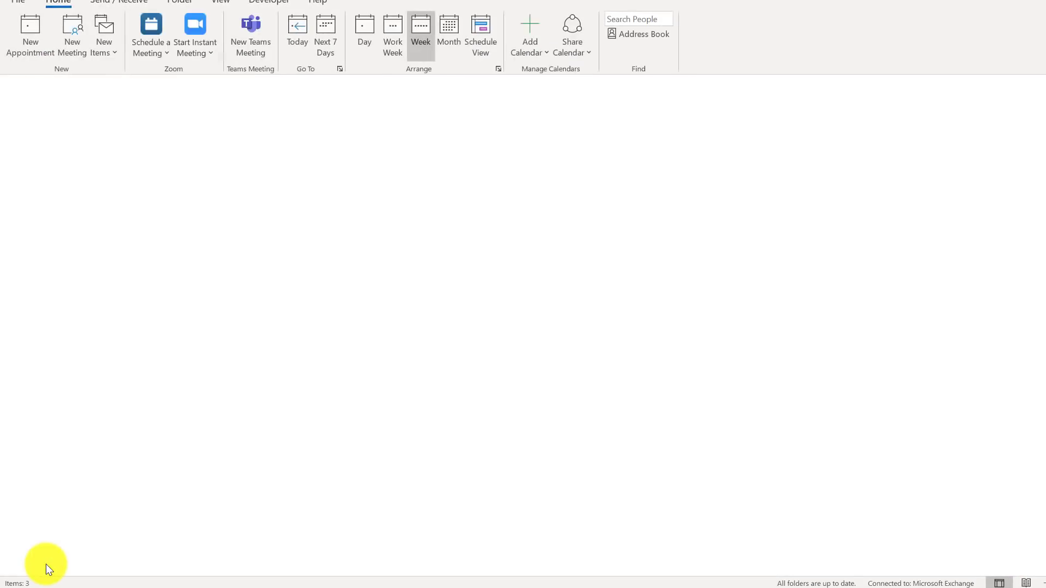
pyautogui.moveTo(47, 561)
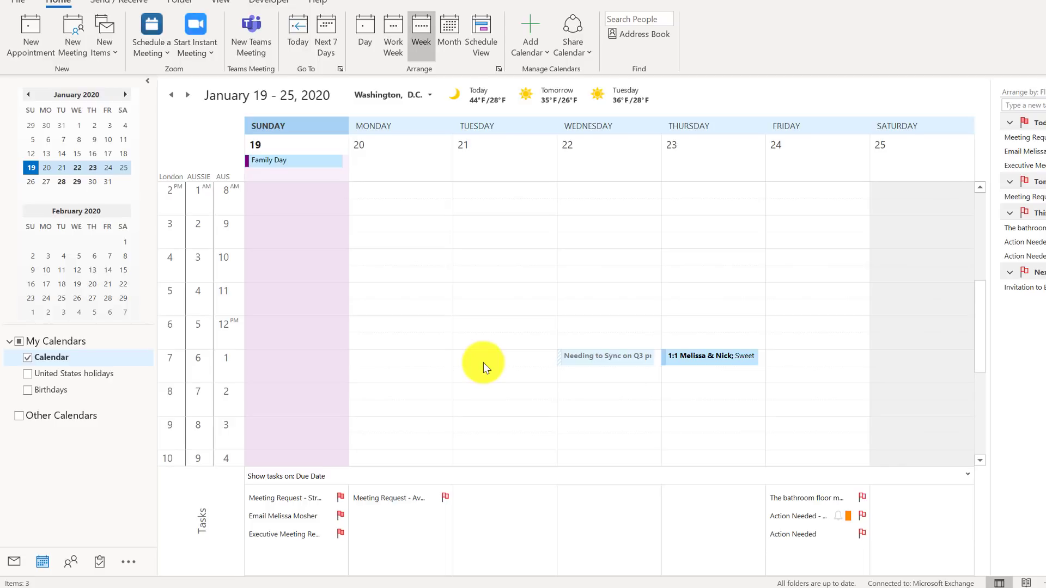
pyautogui.click(105, 42)
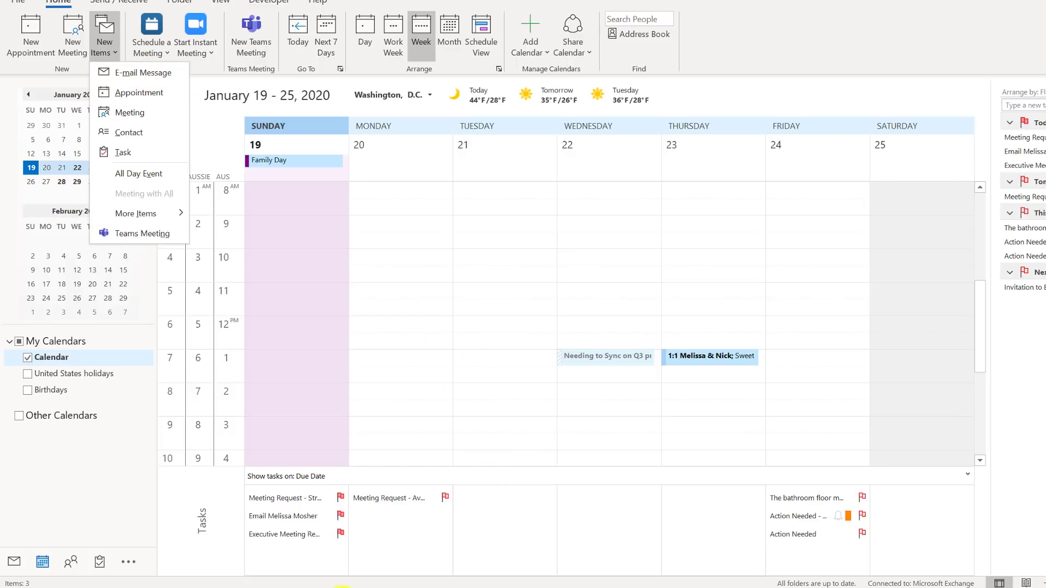
pyautogui.rightClick(349, 576)
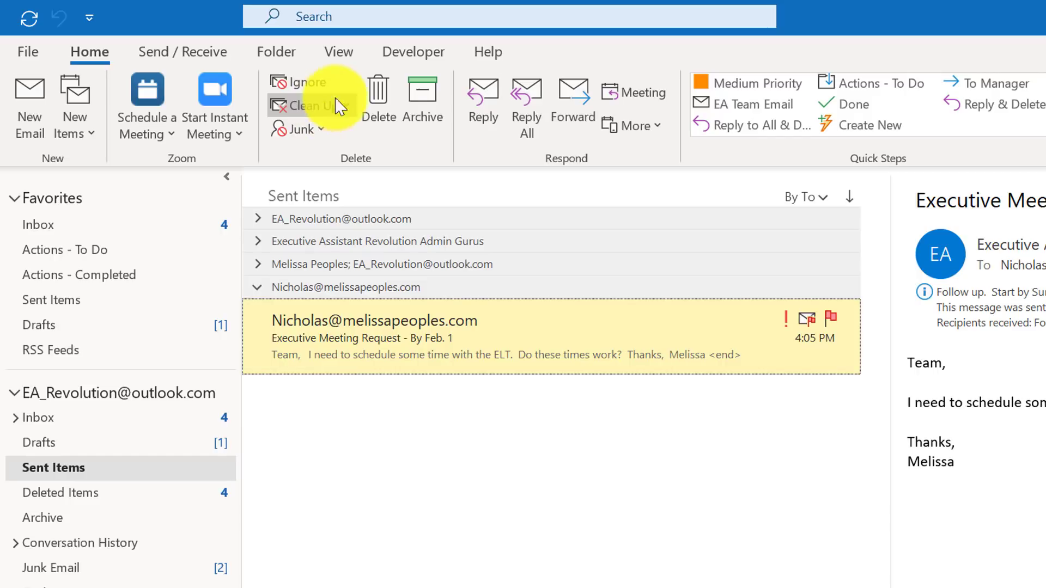
pyautogui.click(347, 106)
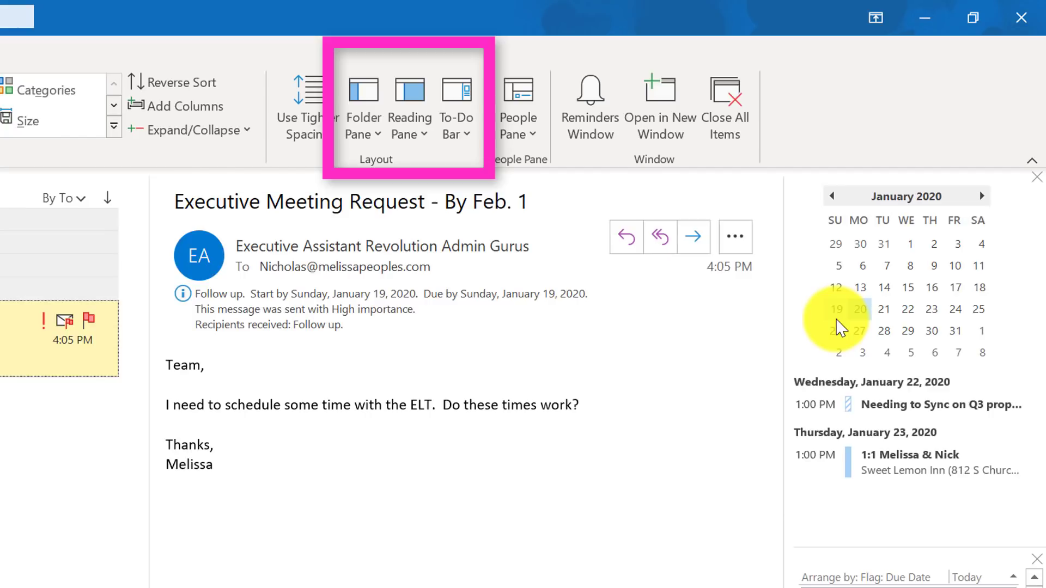
# Select January 19, then January 22 in the To-Do Bar calendar to preview upcoming appointments
pyautogui.click(837, 310)
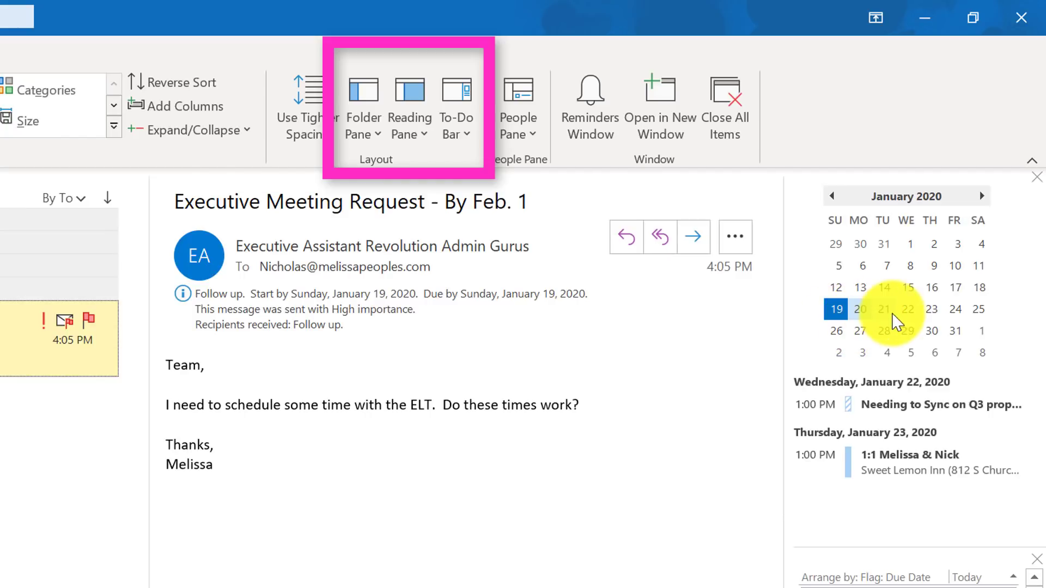
pyautogui.click(907, 311)
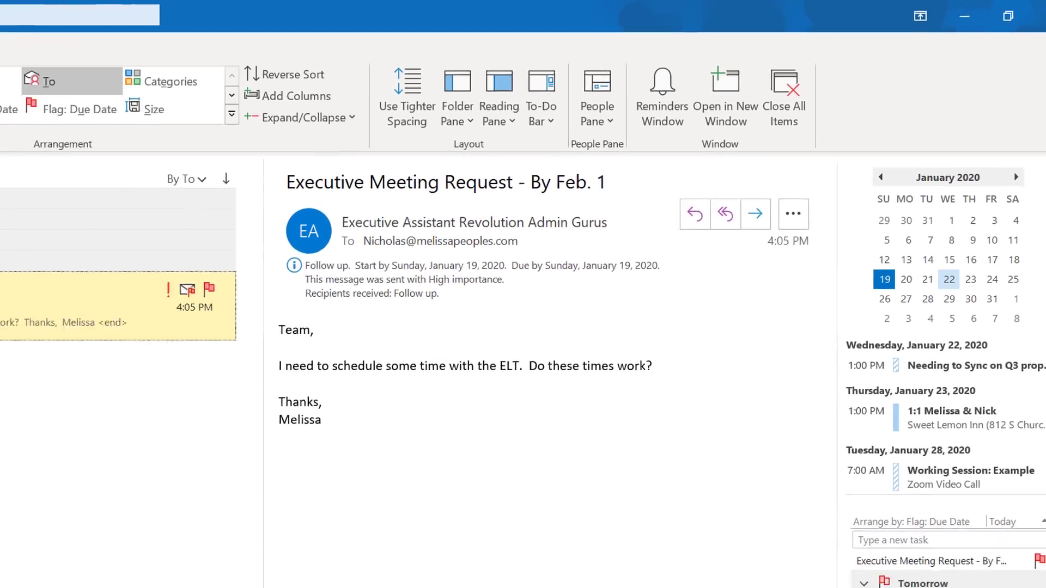
# In the Inbox's expanded Message group, flag RE: Can you meet on Thursday? for follow-up
pyautogui.click(61, 272)
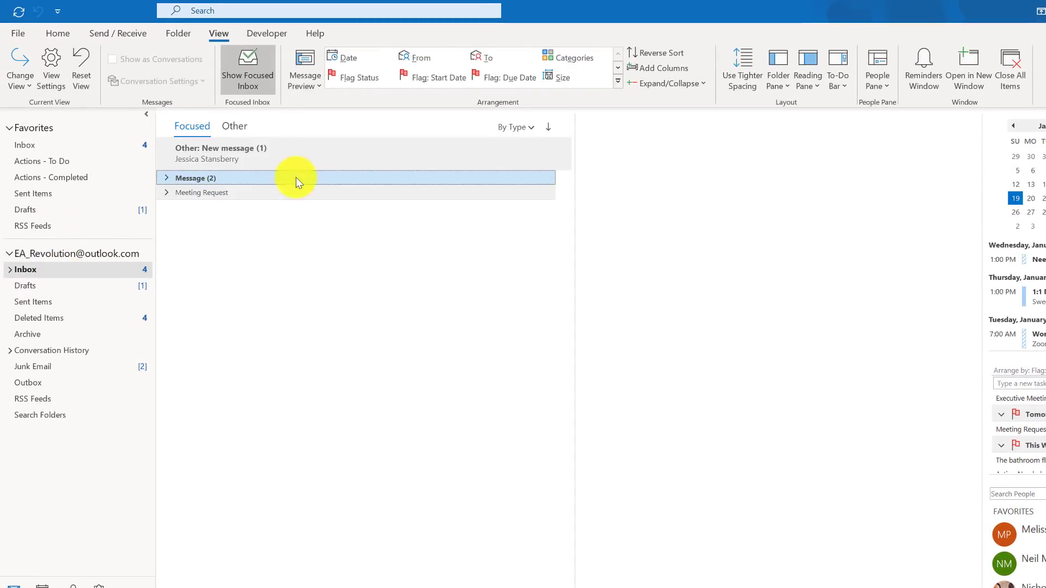
pyautogui.click(166, 179)
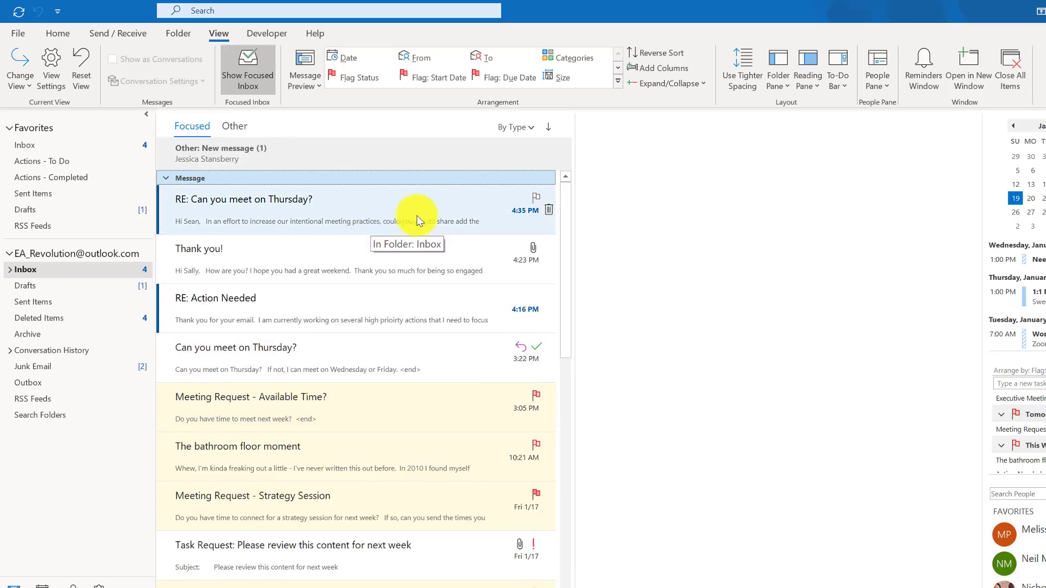
pyautogui.click(536, 198)
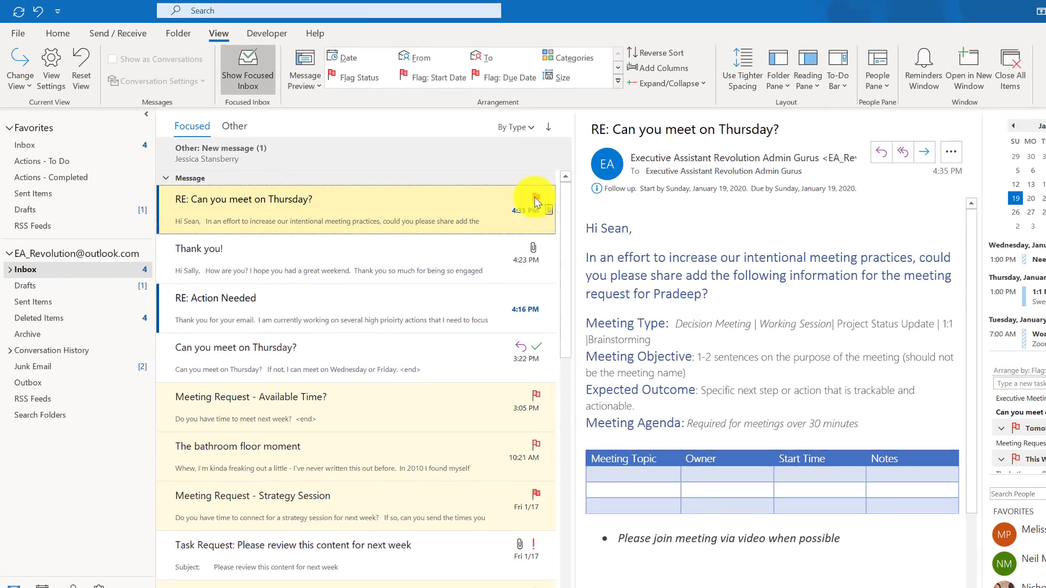
# Set the Thank you! message's follow-up flag to Tomorrow
pyautogui.rightClick(536, 193)
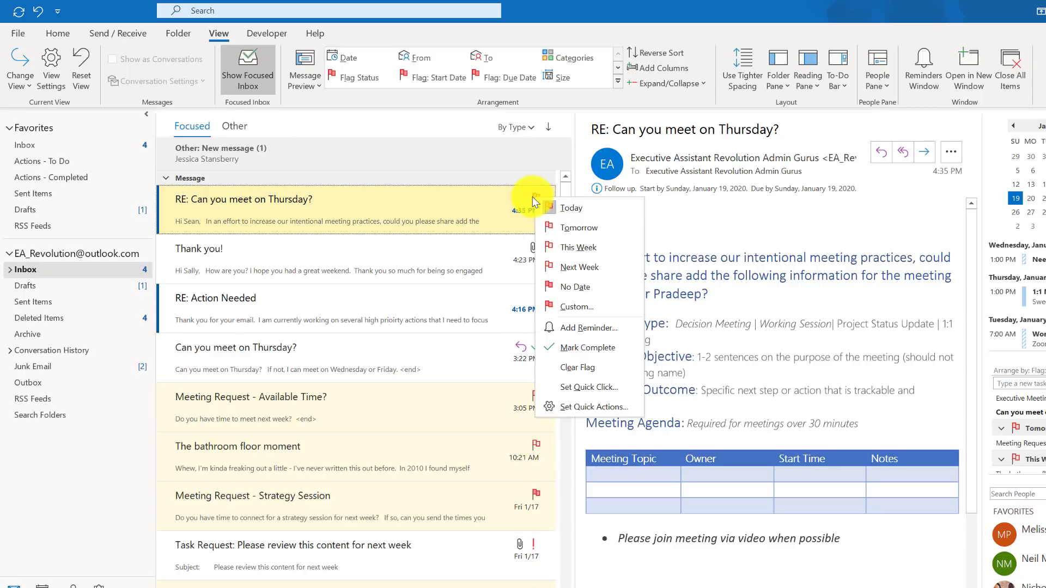
pyautogui.rightClick(537, 248)
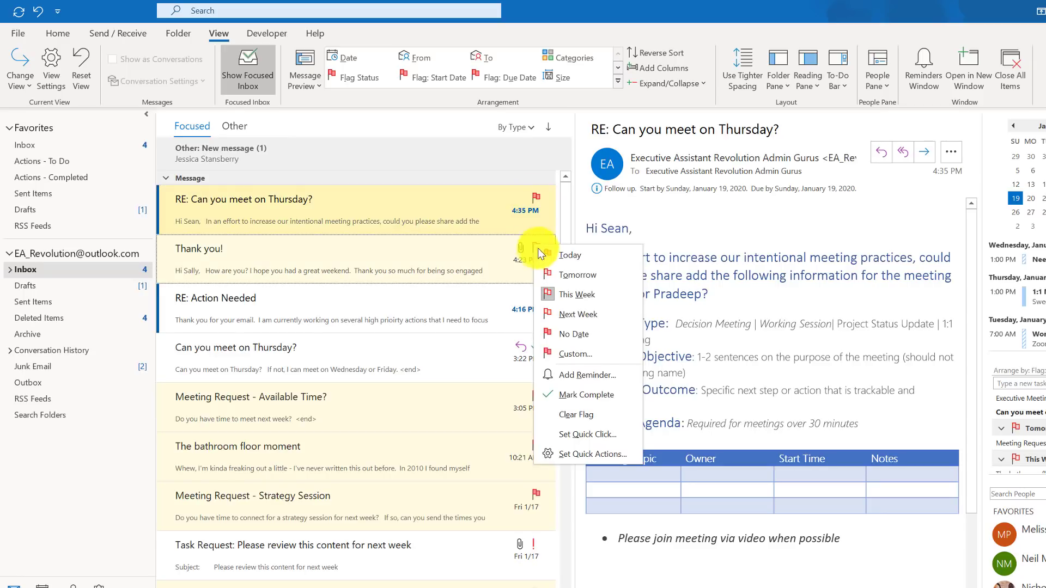
pyautogui.click(572, 277)
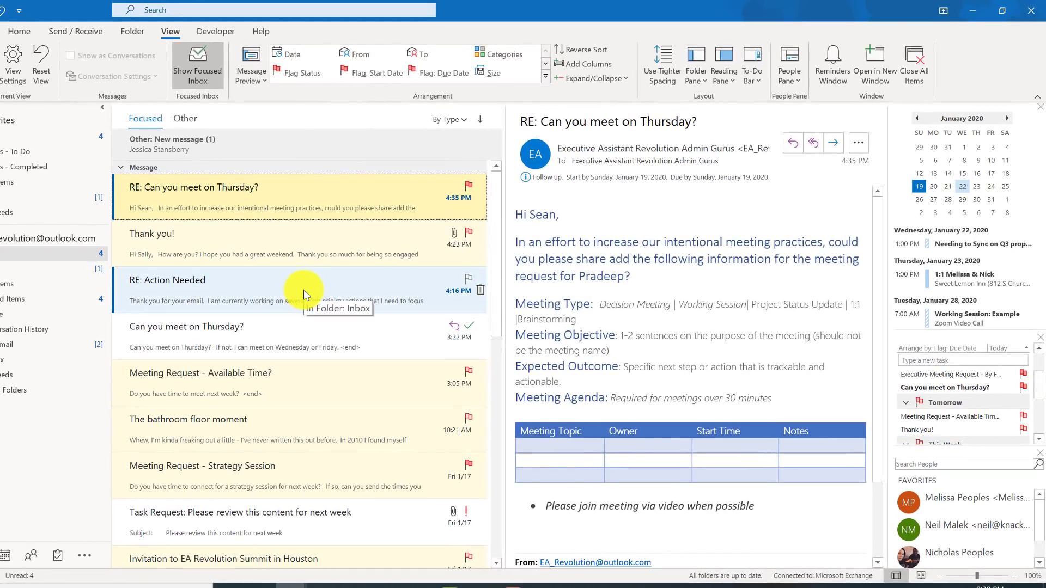
# Give RE: Action Needed a custom schedule-meeting flag with a contact, starting January 21, due January 22
pyautogui.rightClick(470, 277)
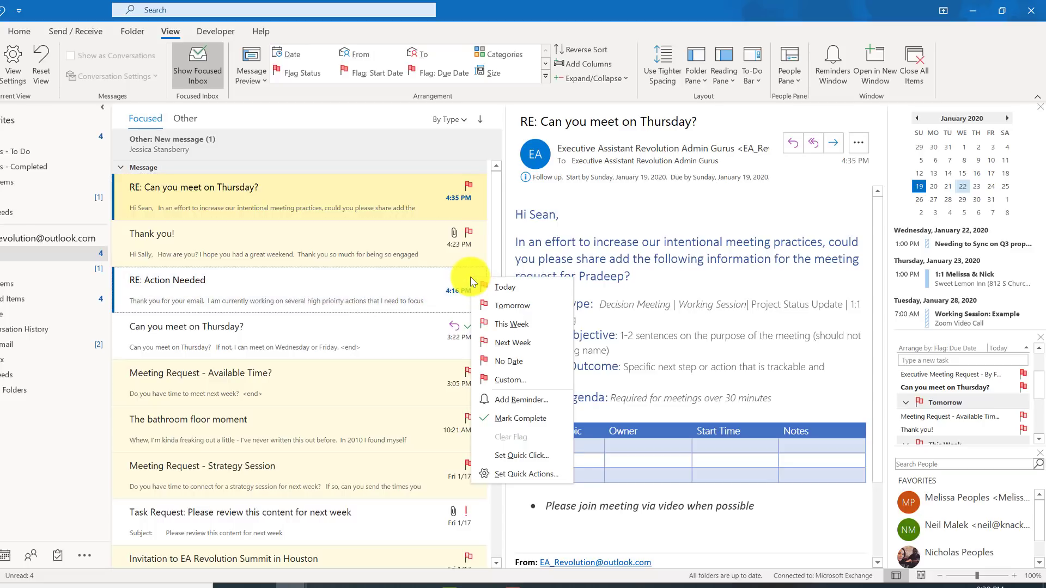
pyautogui.click(510, 381)
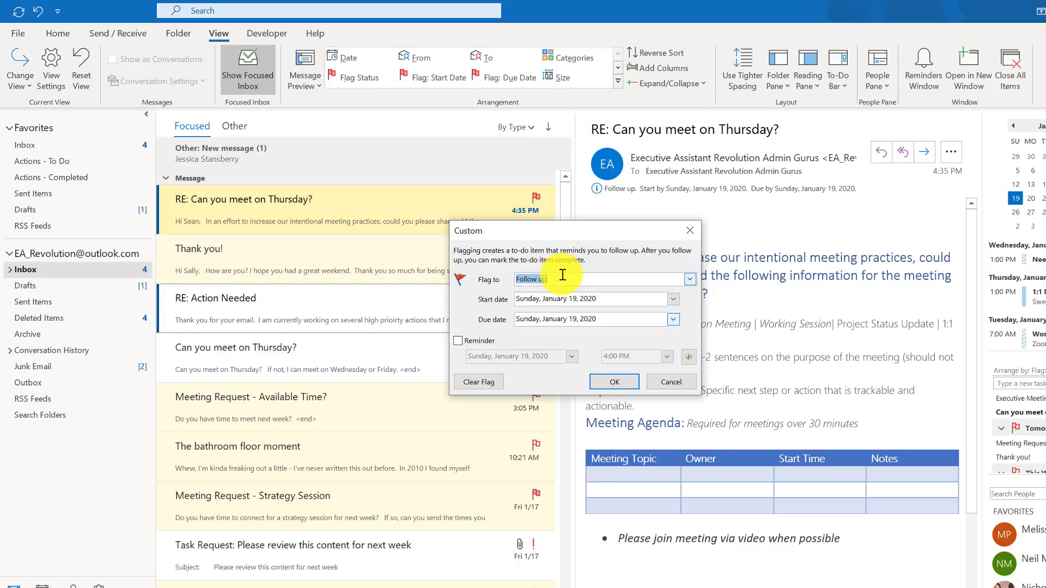
pyautogui.write('Schedule Me')
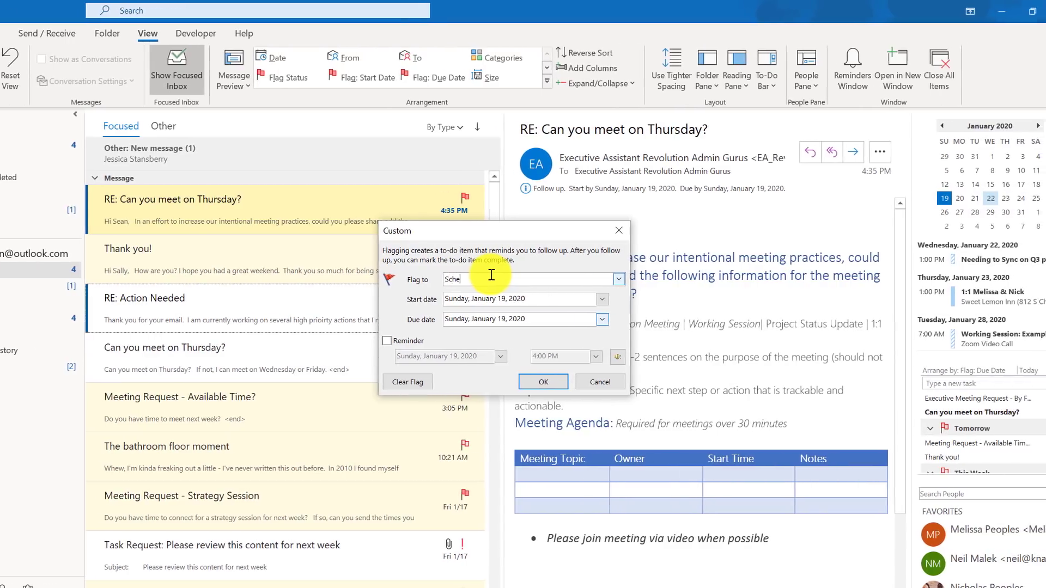
pyautogui.write('eting with Sam')
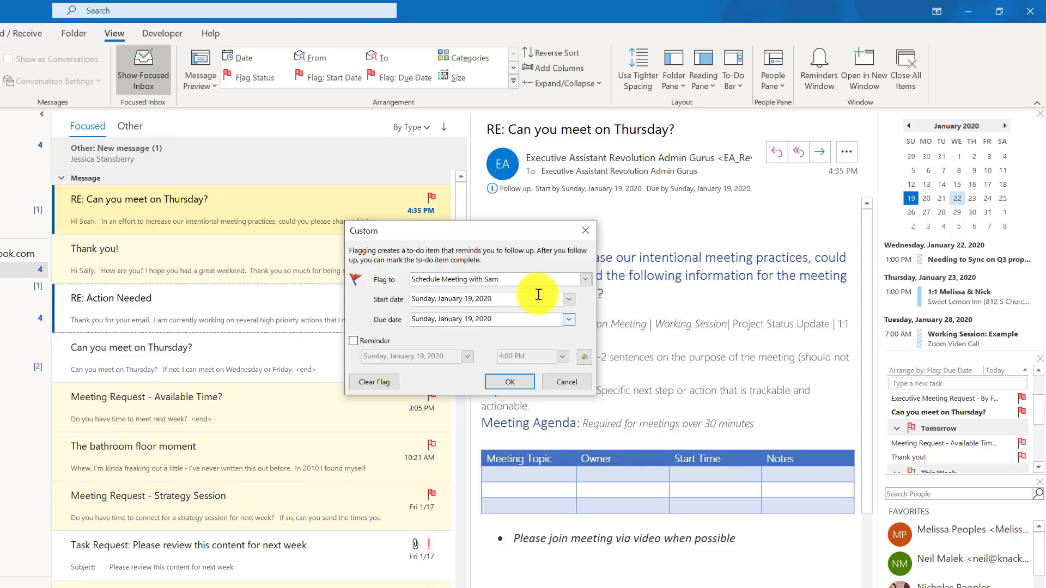
pyautogui.click(569, 300)
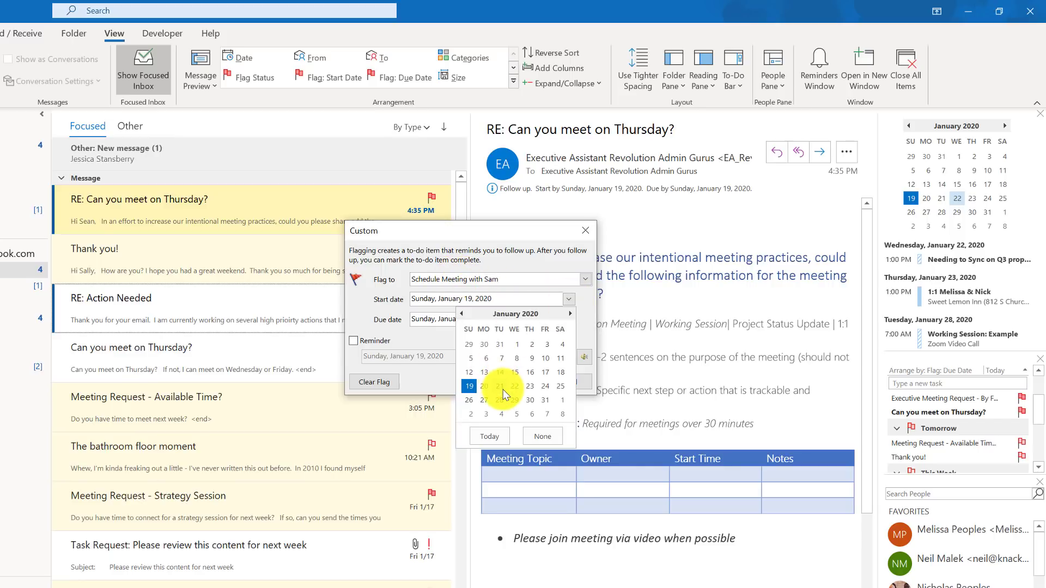
pyautogui.click(500, 387)
pyautogui.click(569, 319)
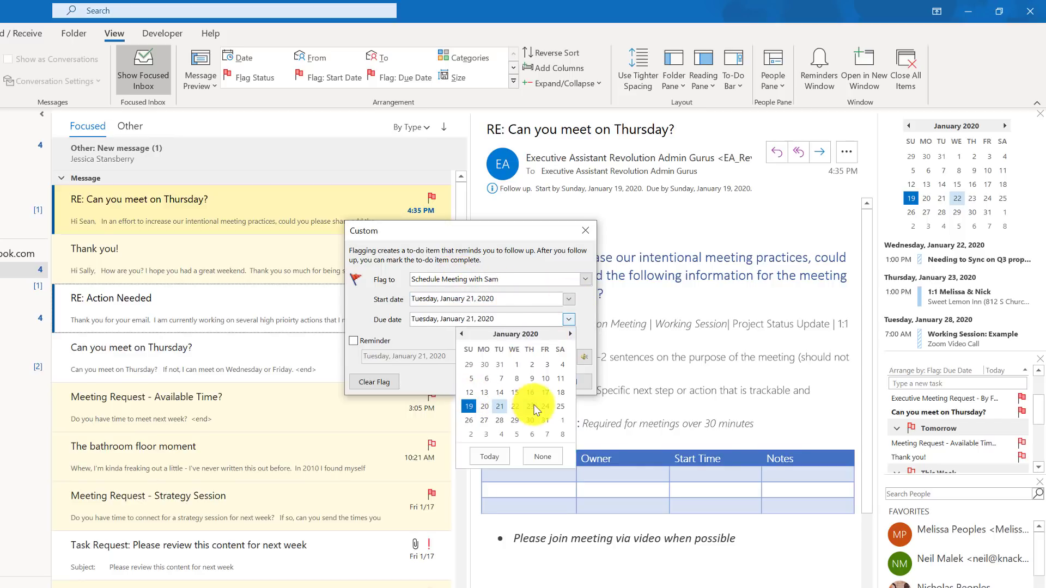
pyautogui.click(517, 407)
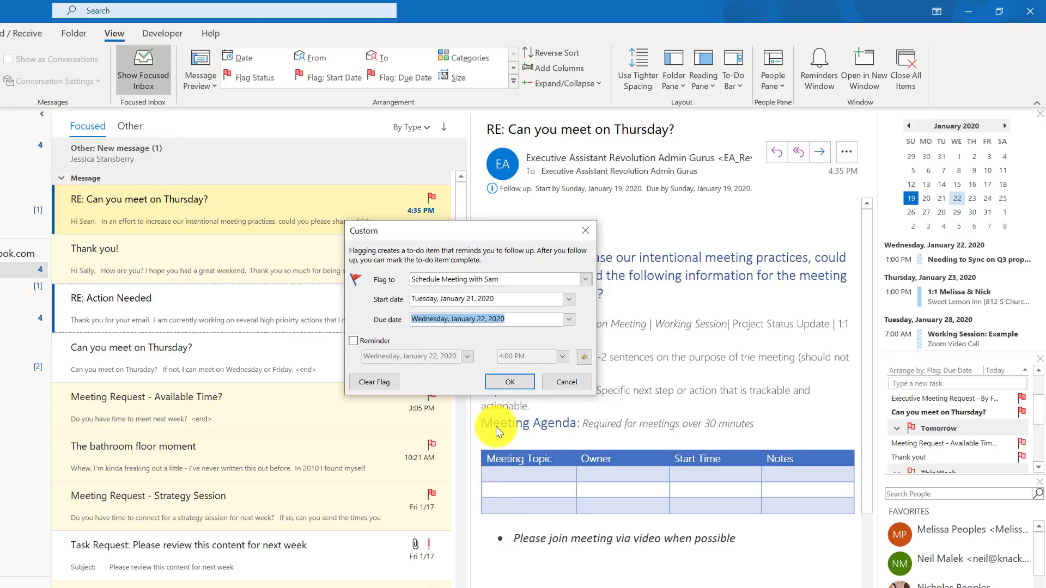
pyautogui.click(502, 379)
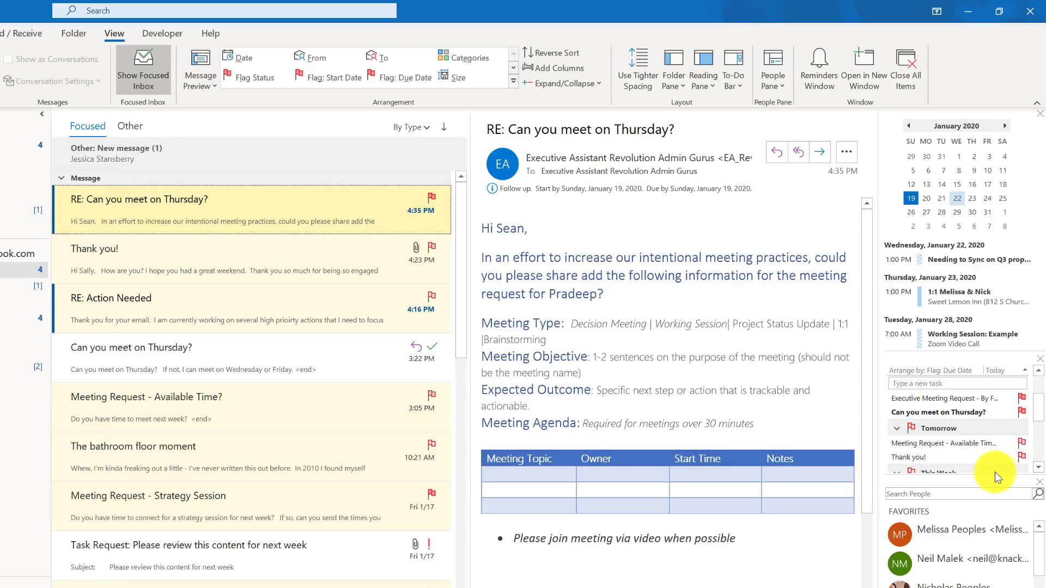
# Show the January 19–25, 2020 calendar week with flagged tasks in the Daily Task List row
pyautogui.moveTo(962, 454)
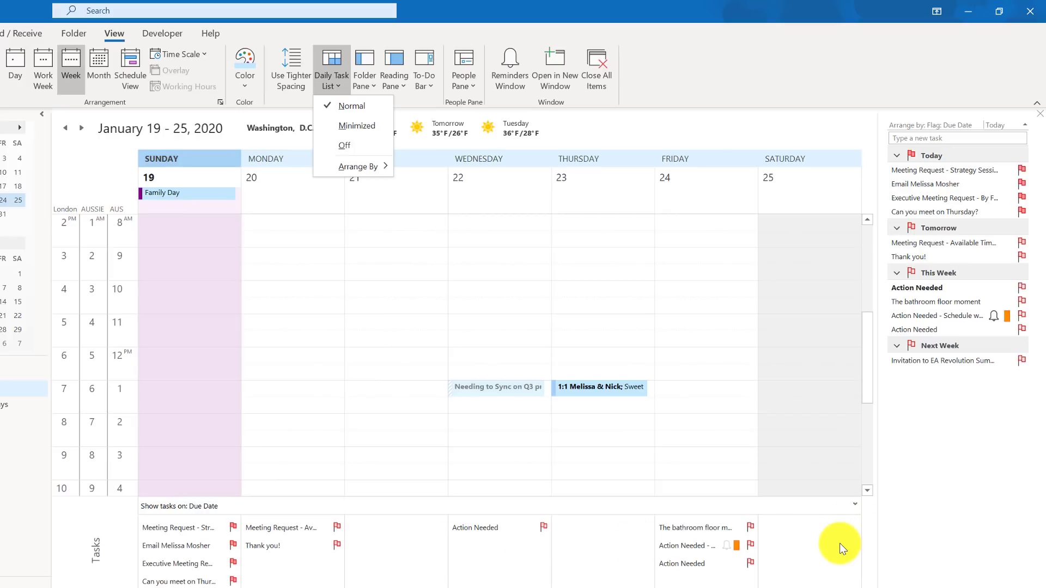
# Try arranging the Daily Task List by start date, then revert to by due date
pyautogui.moveTo(385, 165)
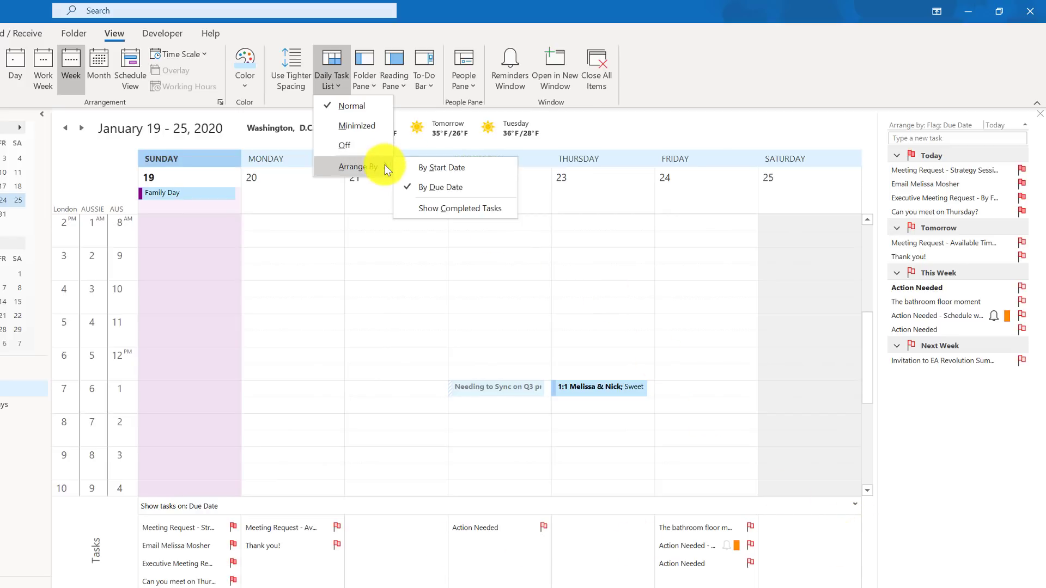
pyautogui.click(442, 167)
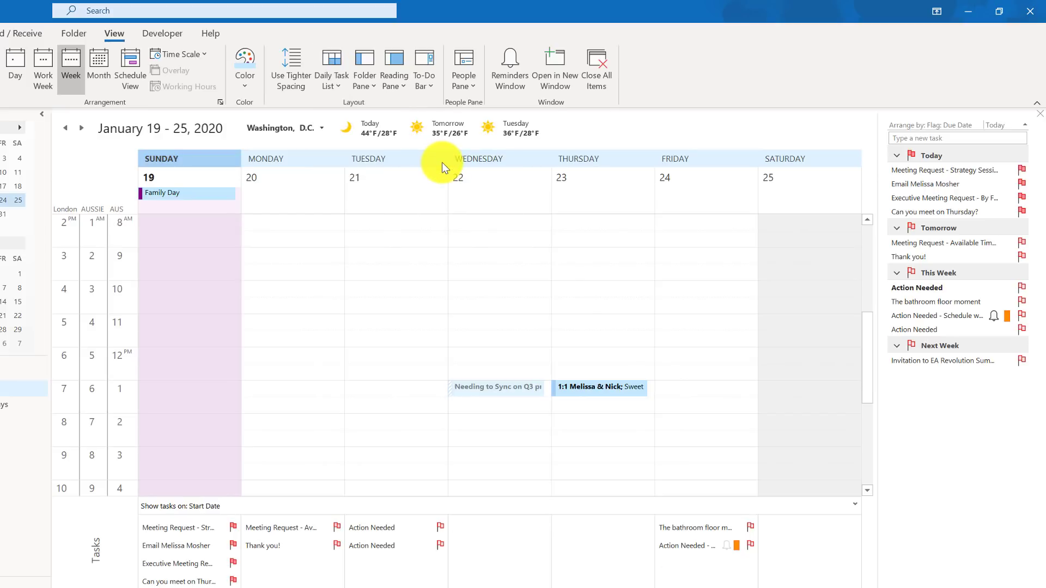
pyautogui.click(331, 85)
pyautogui.moveTo(361, 166)
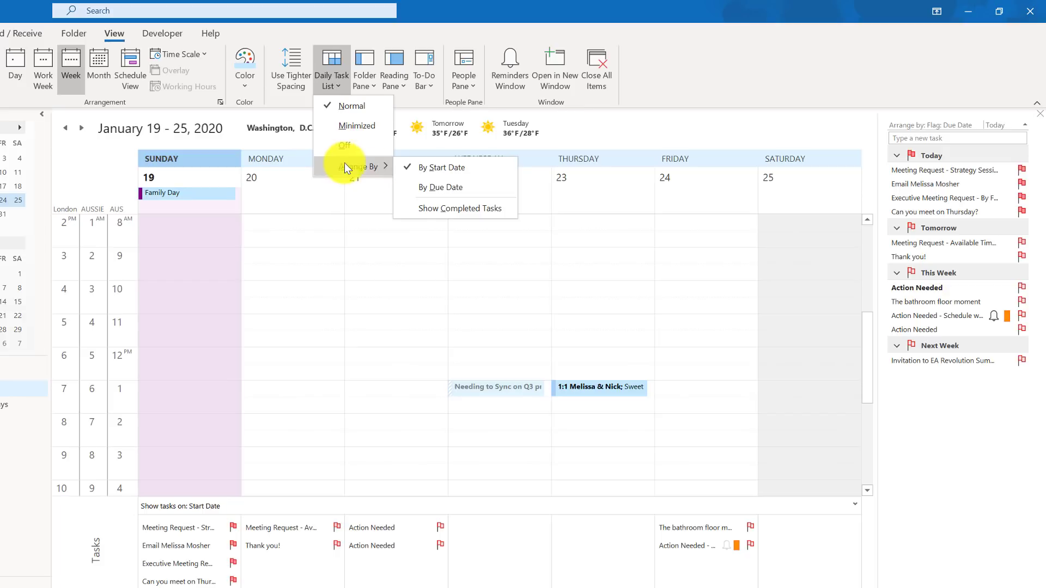
pyautogui.click(433, 186)
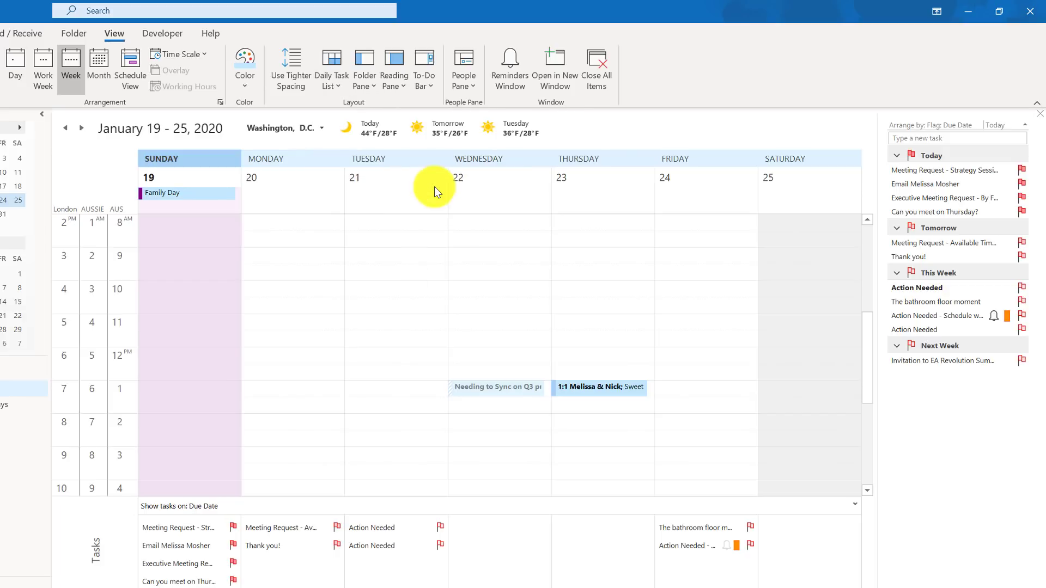
# Turn on Show Completed Tasks in the Daily Task List
pyautogui.click(332, 87)
pyautogui.moveTo(355, 165)
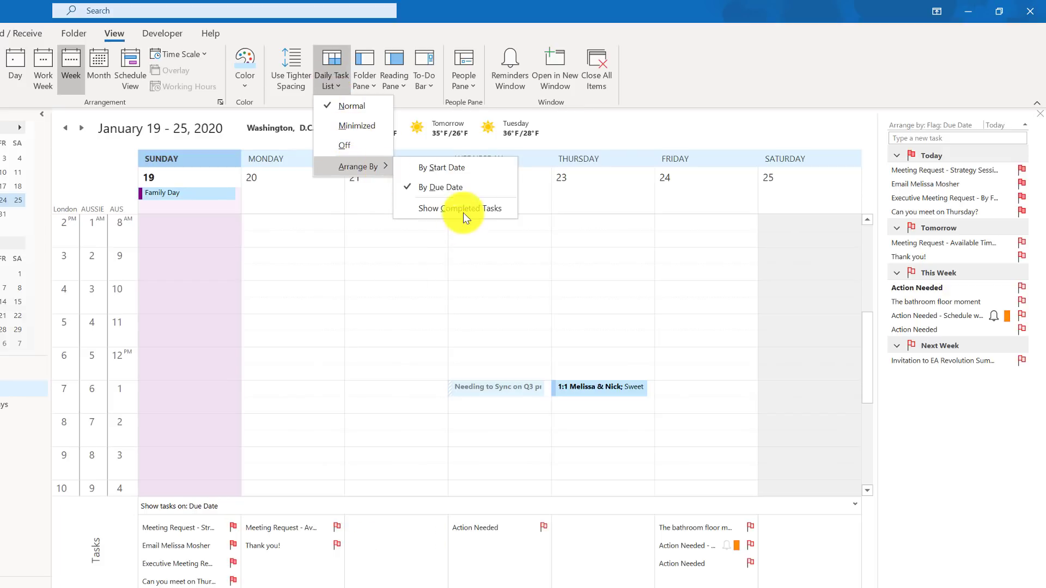
pyautogui.click(463, 211)
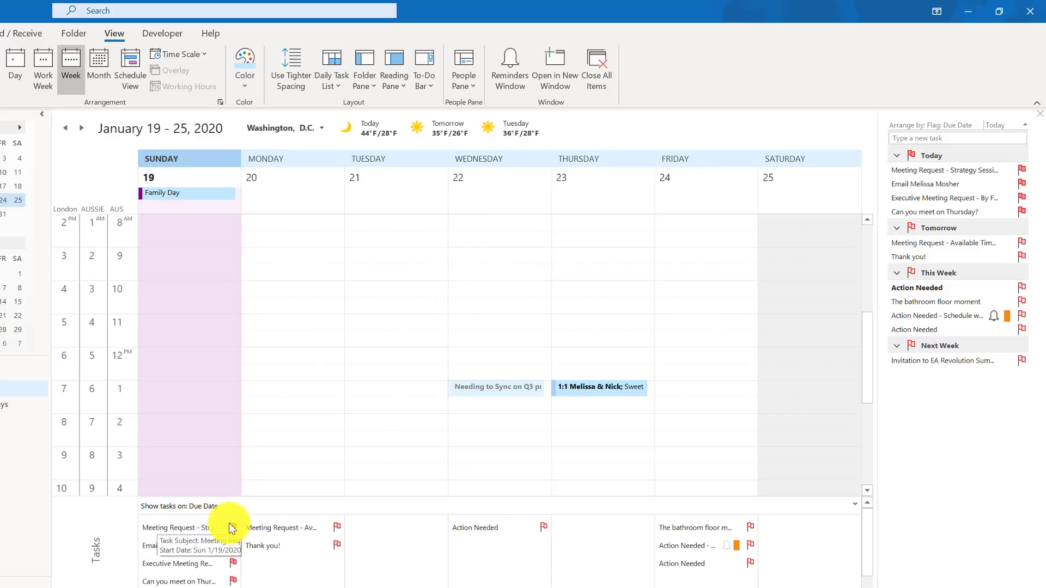
# Mark the Strategy Session meeting request task complete and add a Monday task to email a contact
pyautogui.rightClick(233, 525)
pyautogui.click(271, 476)
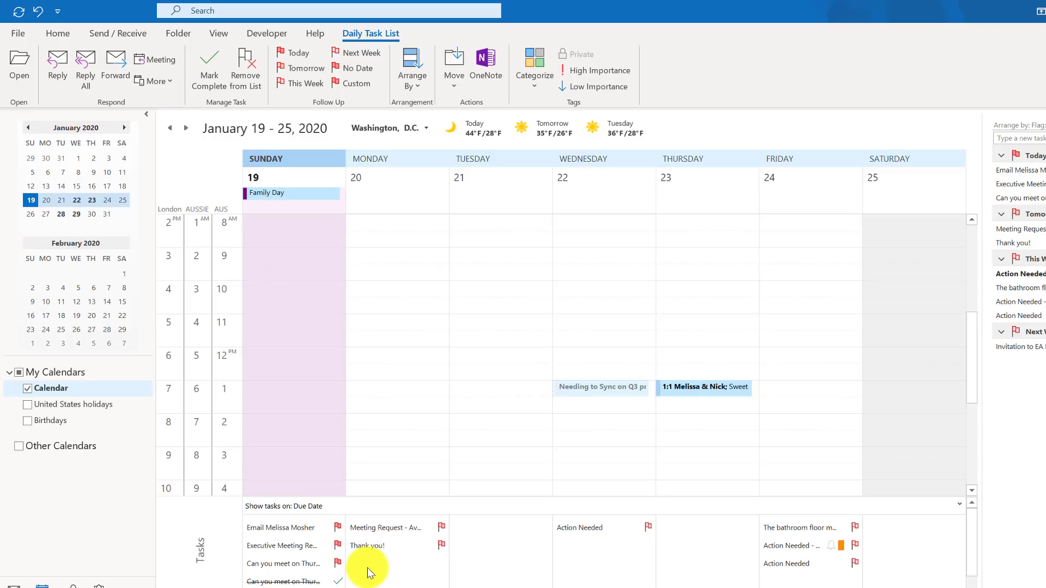
pyautogui.click(368, 561)
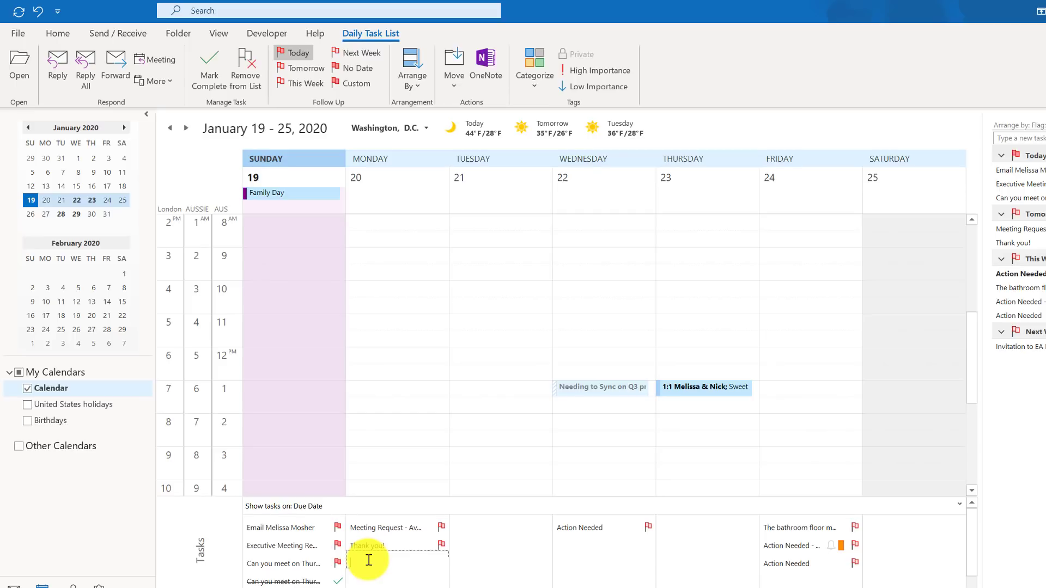
pyautogui.press('Return')
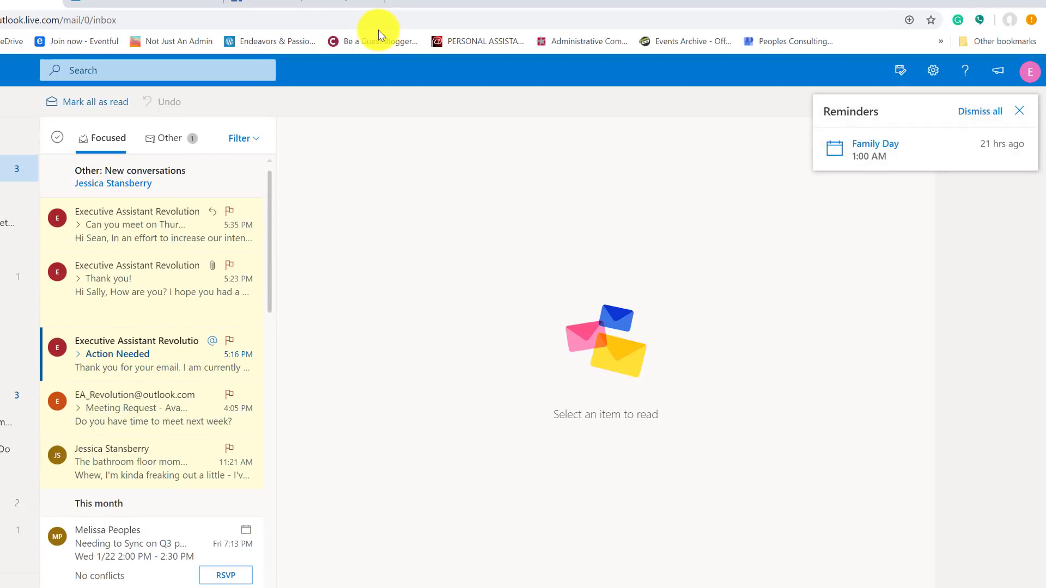
# Show the My Day To Do pane beside the inbox, listing the flagged tasks
pyautogui.click(907, 71)
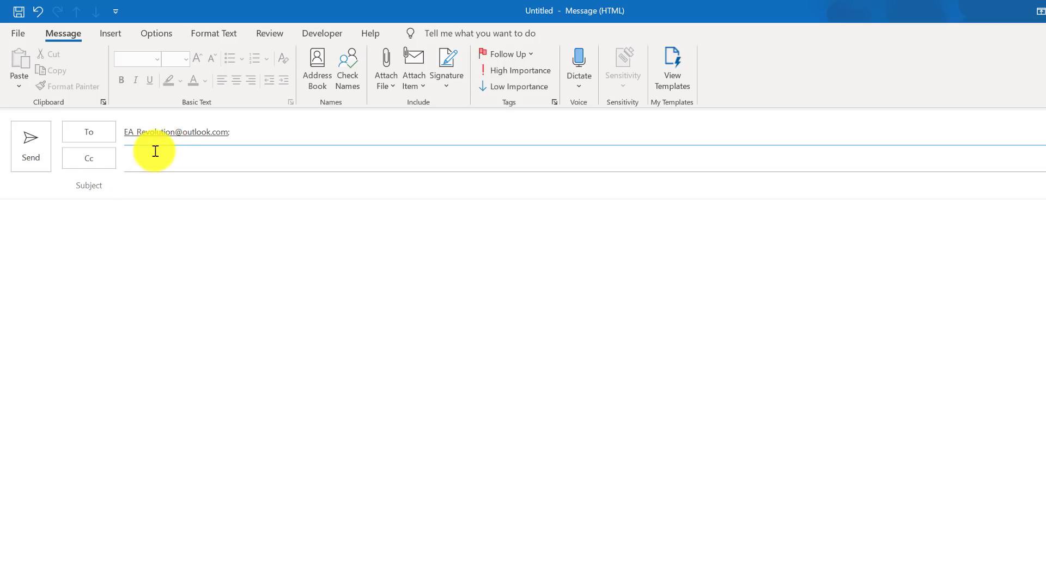
# Add a contact on Cc, with subject 'Feedback Requested' and body 'Can you do this?'
pyautogui.click(156, 157)
pyautogui.write('mel')
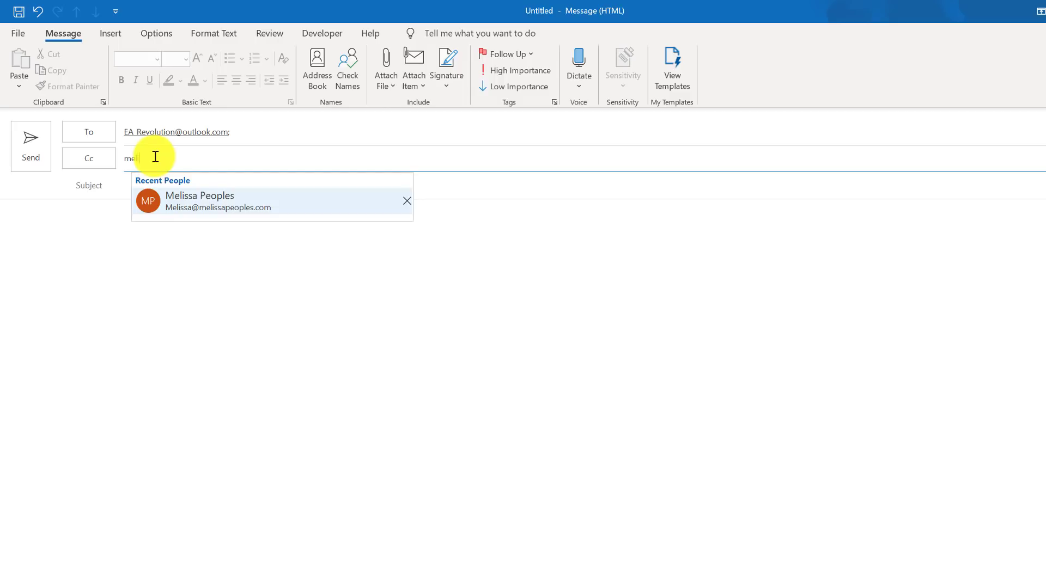
pyautogui.press('Return')
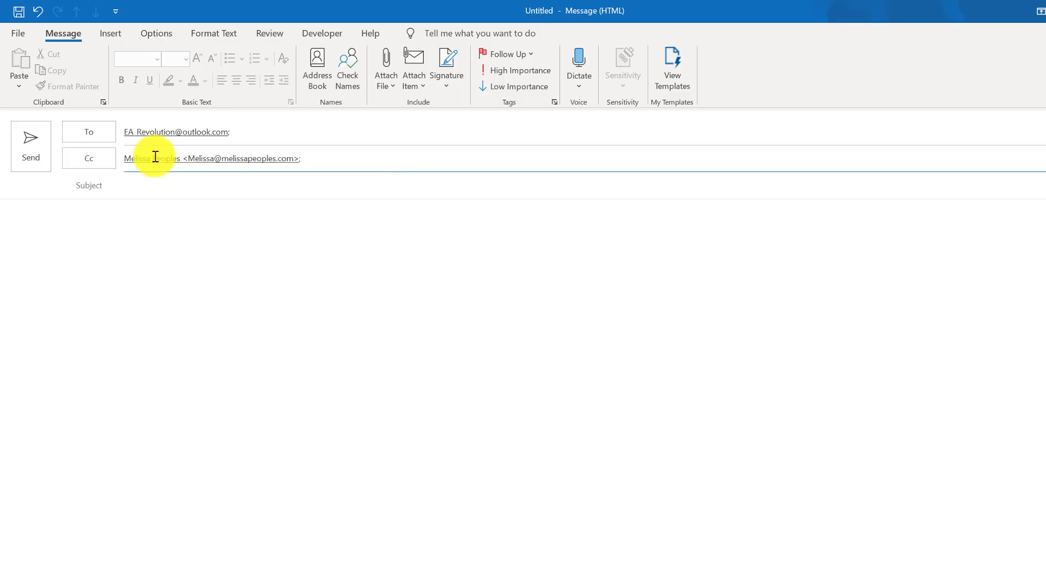
pyautogui.press('Tab')
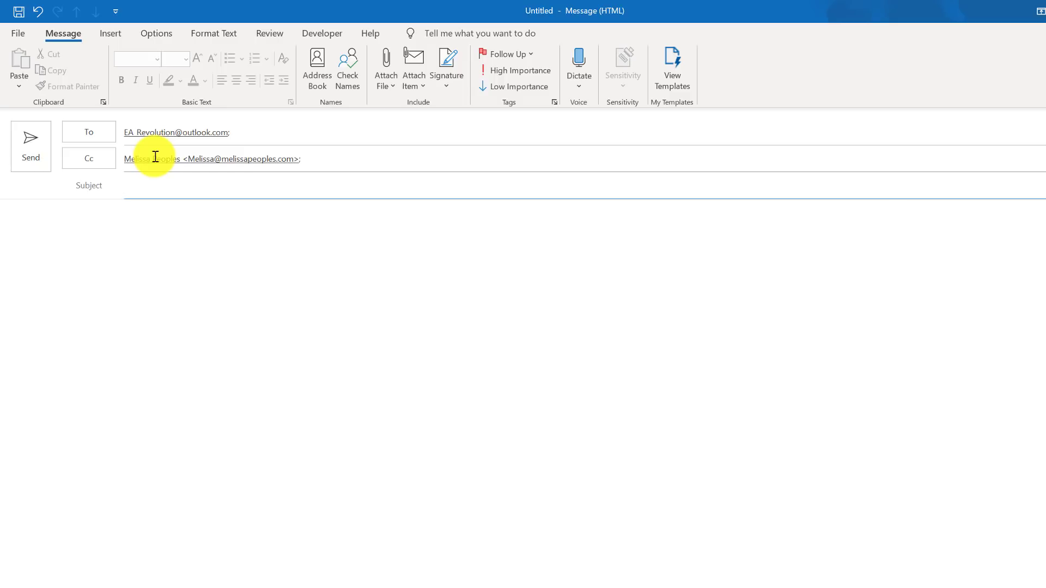
pyautogui.write('Feedback Requested')
pyautogui.press('Tab')
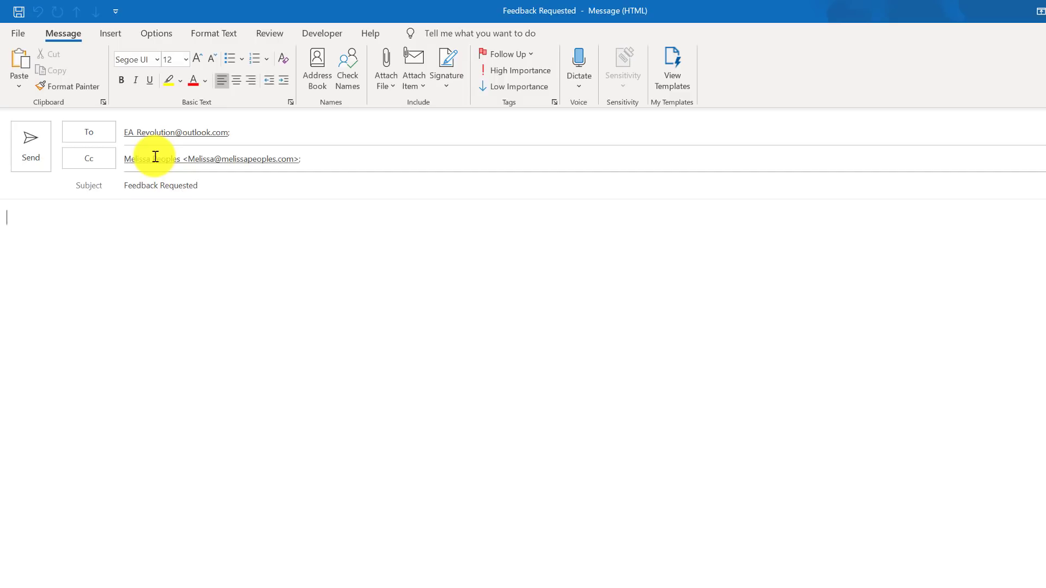
pyautogui.write('Can you do this?')
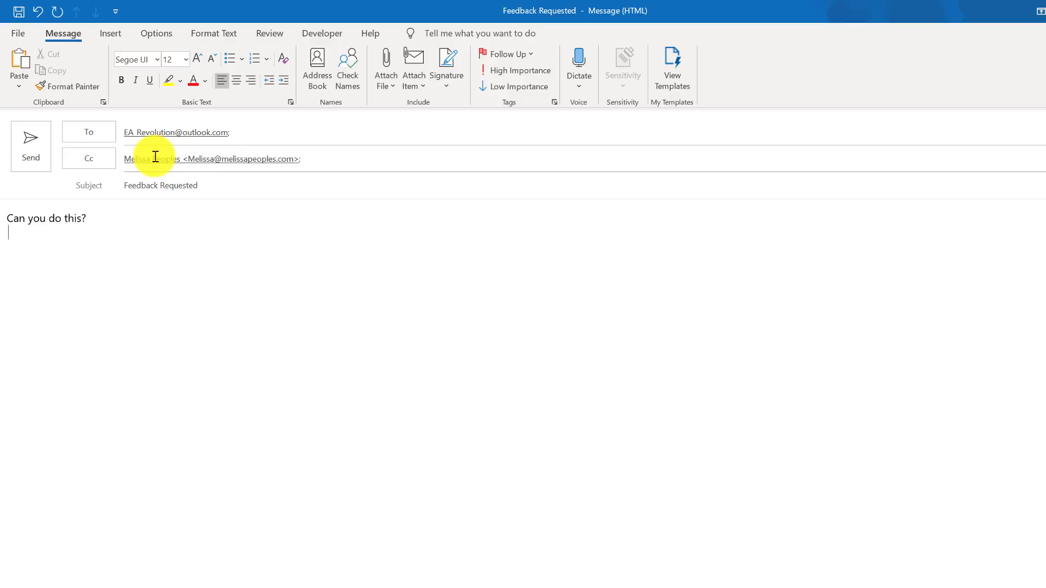
pyautogui.press('Return')
pyautogui.write('@')
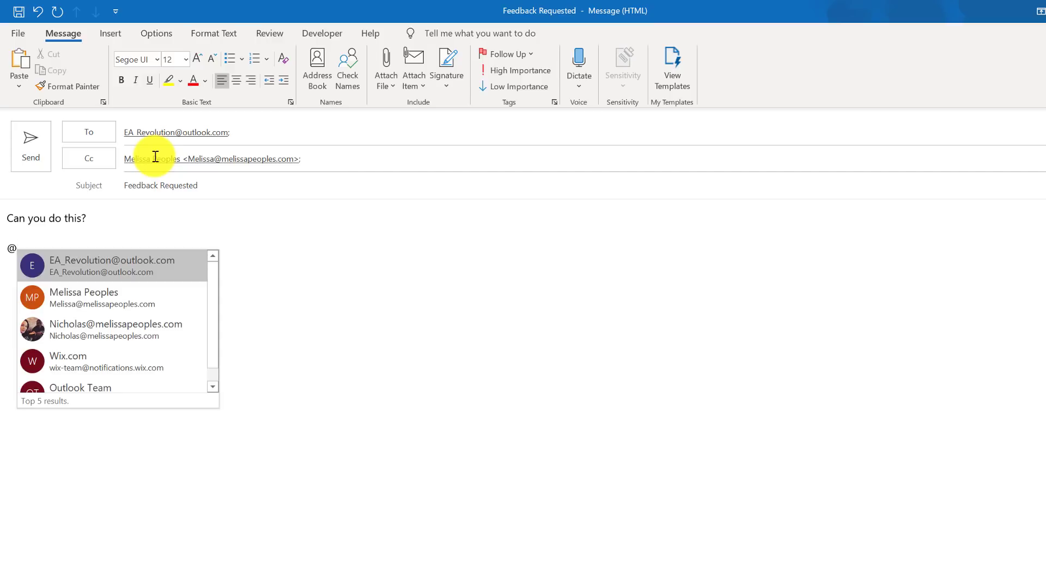
pyautogui.click(109, 305)
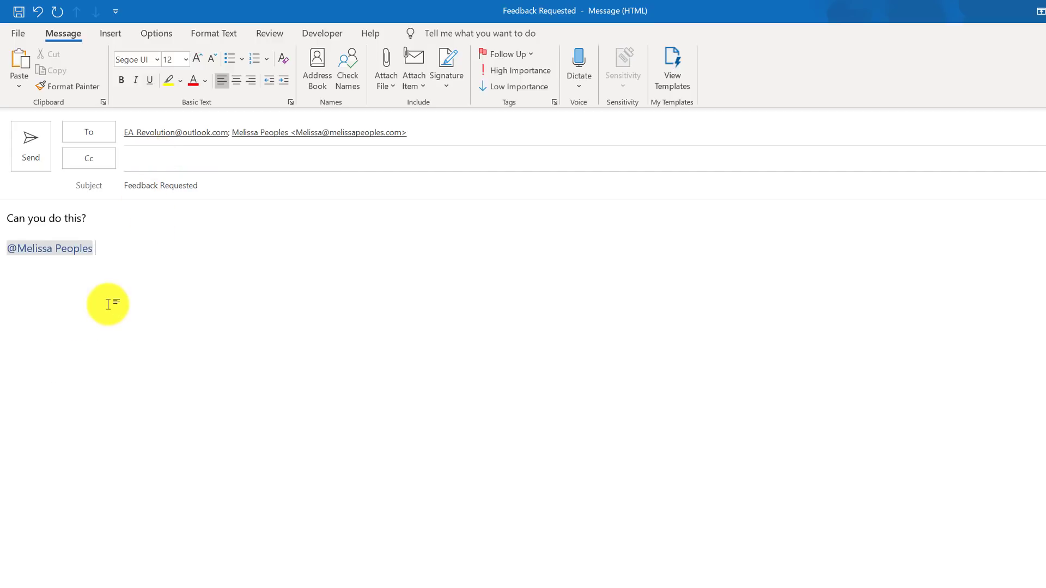
pyautogui.write('- Can you follow up next')
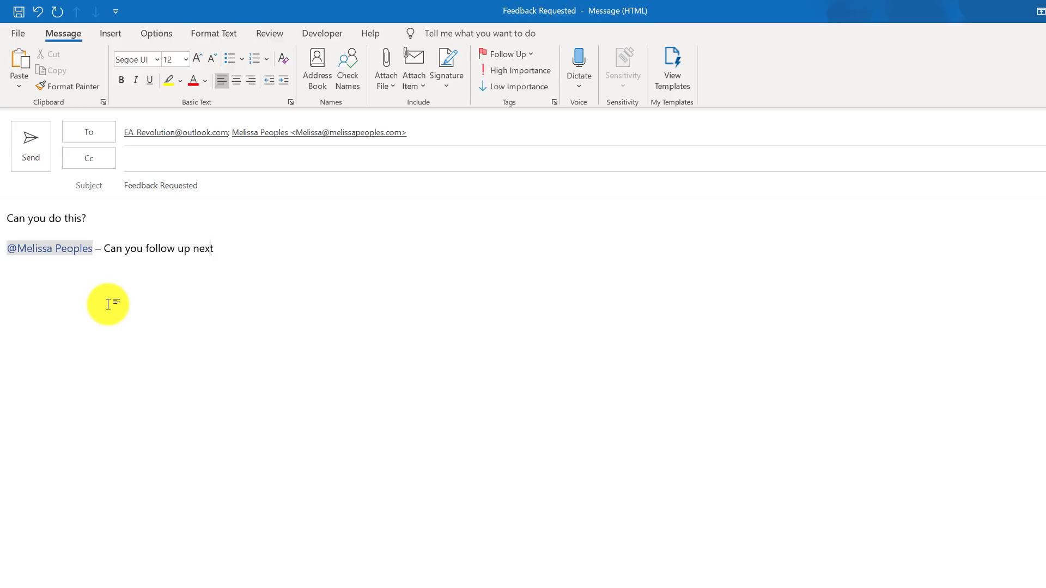
pyautogui.write(' week?')
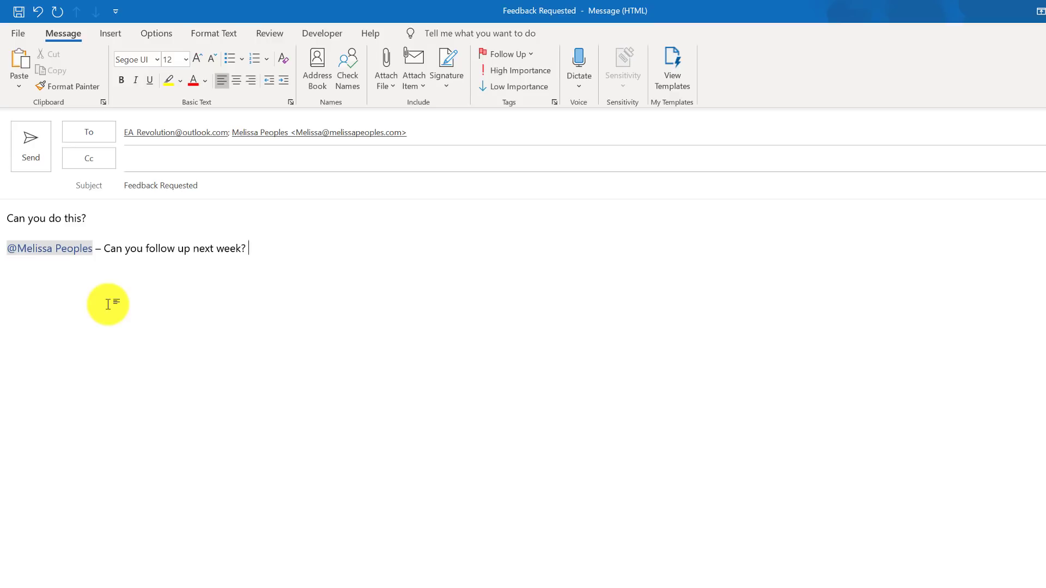